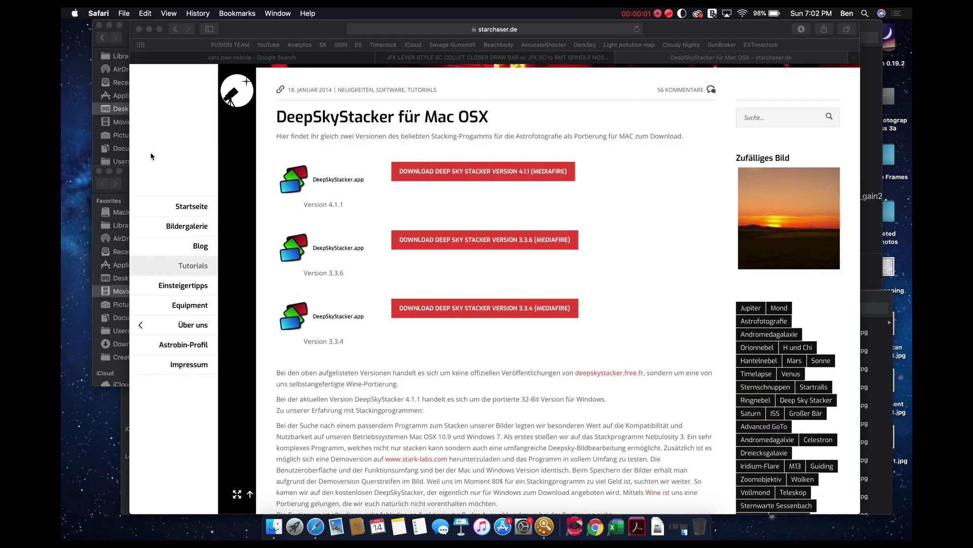
# Minimize the Safari window showing the DeepSkyStacker for Mac download page.
pyautogui.click(242, 35)
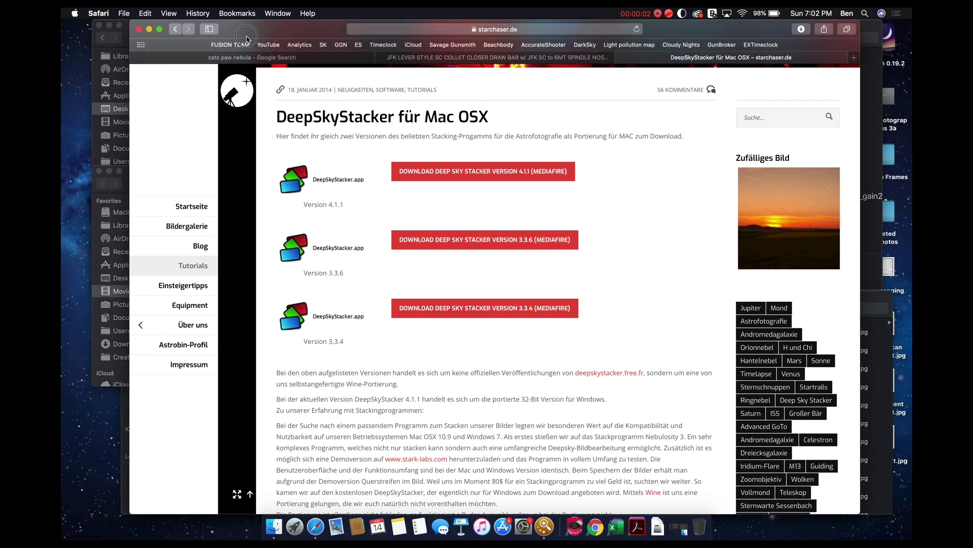
pyautogui.click(151, 29)
# Launch DeepSkyStacker 4.1.1 from the Dock's astronomy apps stack.
pyautogui.click(568, 526)
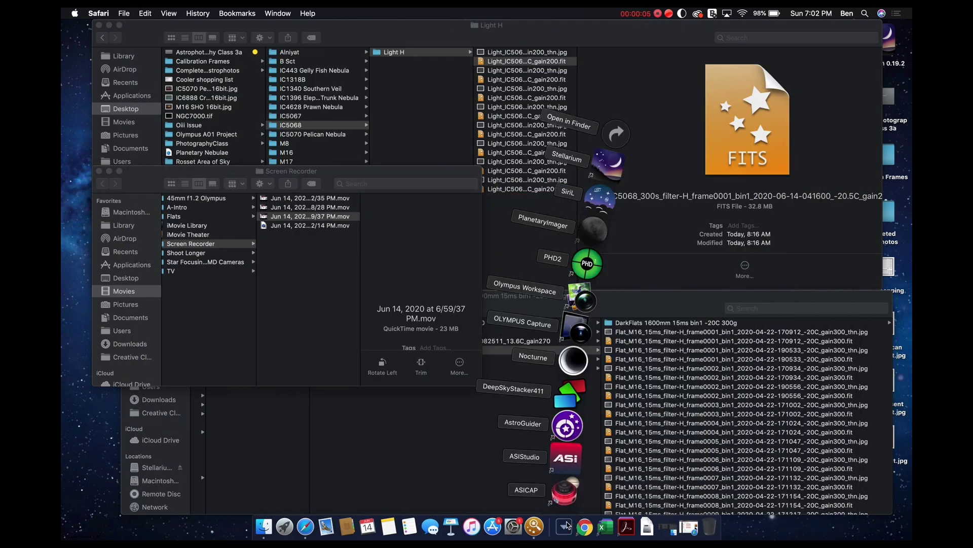
pyautogui.click(573, 391)
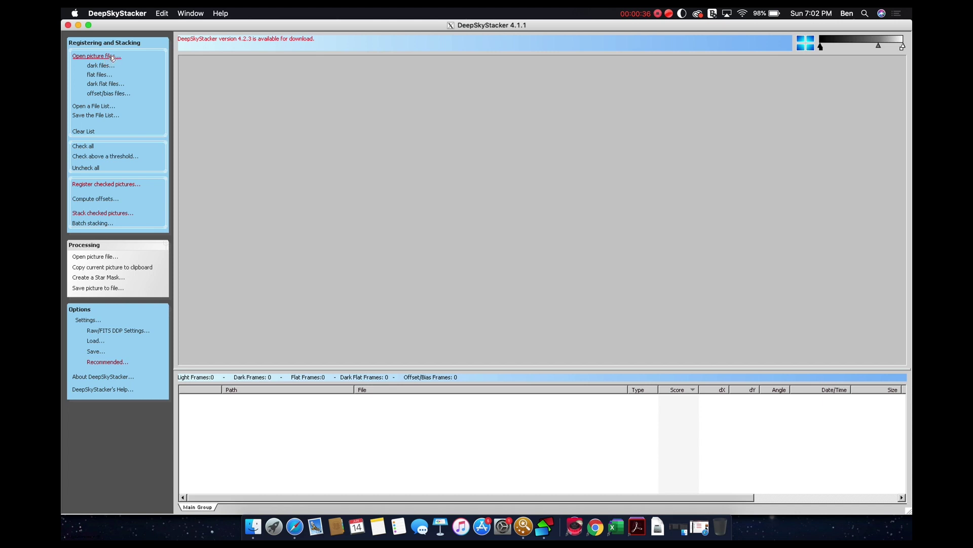
pyautogui.click(109, 57)
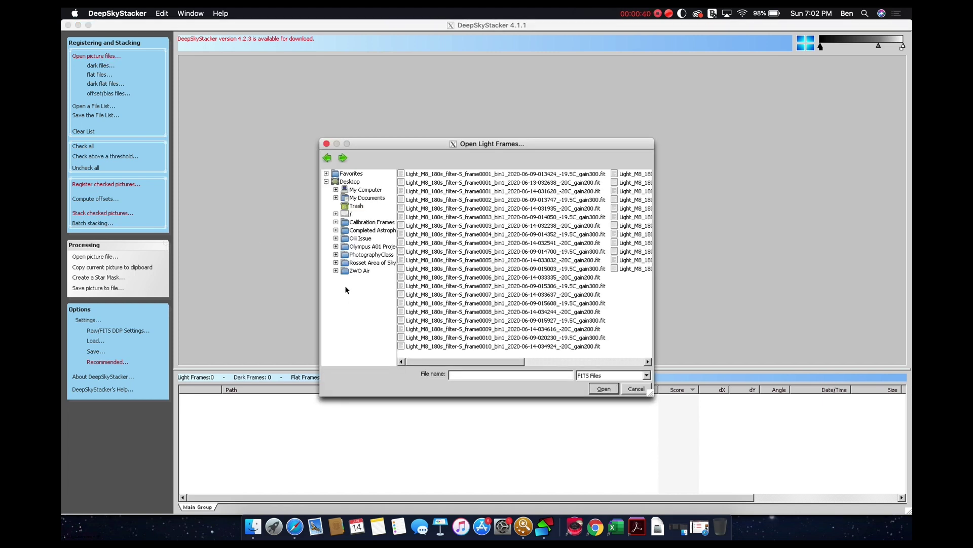
pyautogui.click(358, 272)
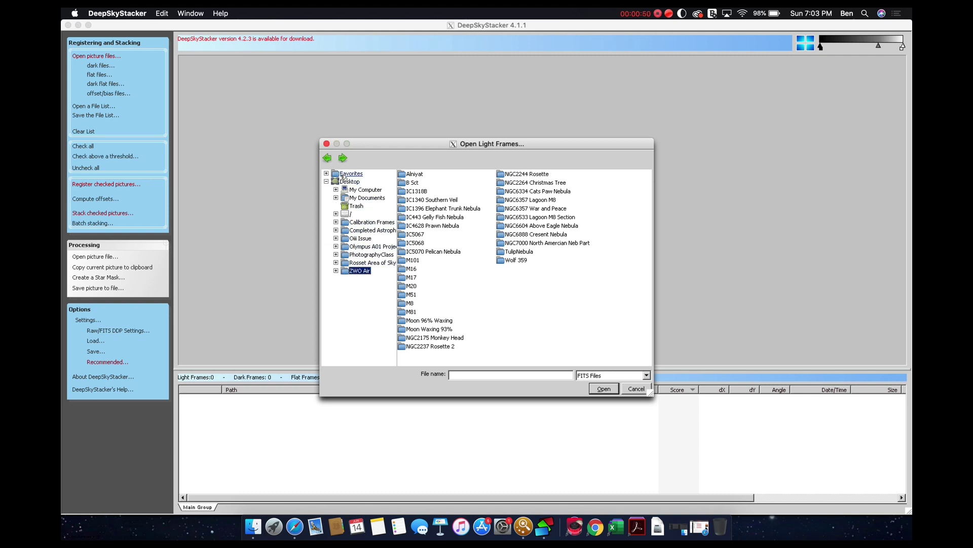
pyautogui.click(328, 159)
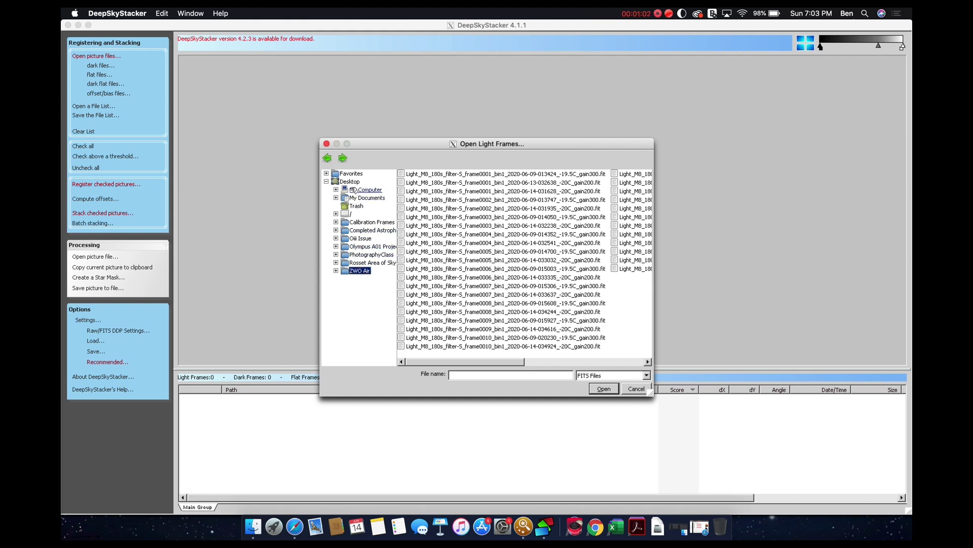
pyautogui.click(354, 189)
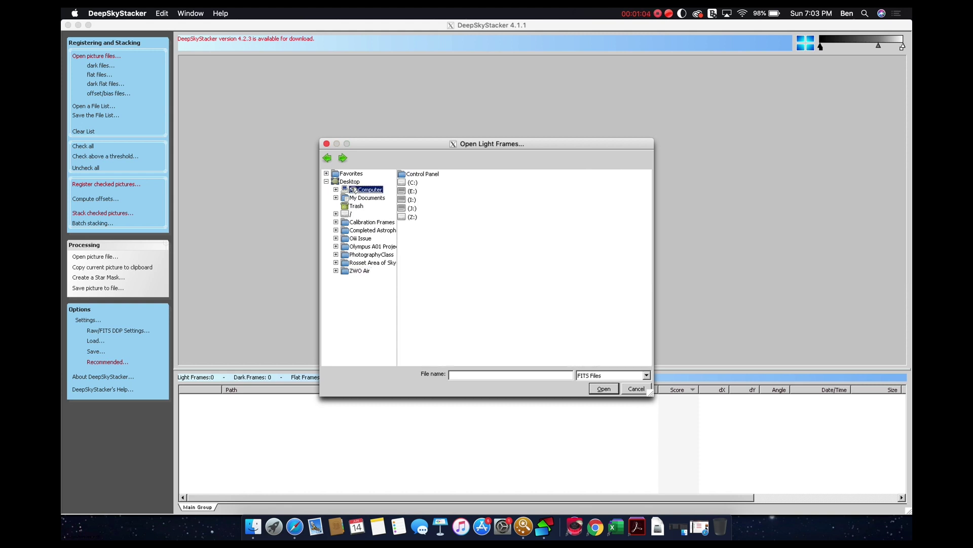
pyautogui.doubleClick(404, 183)
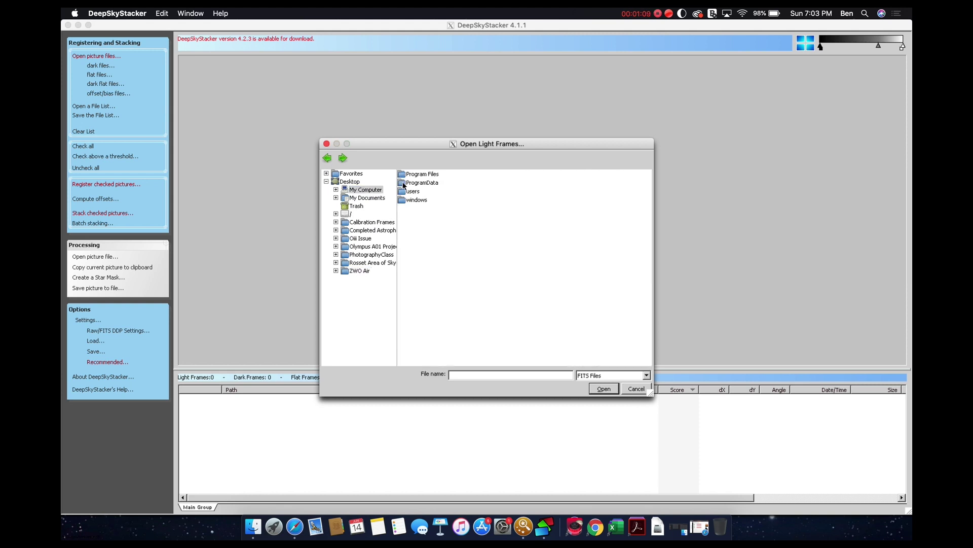
pyautogui.click(404, 191)
pyautogui.doubleClick(403, 191)
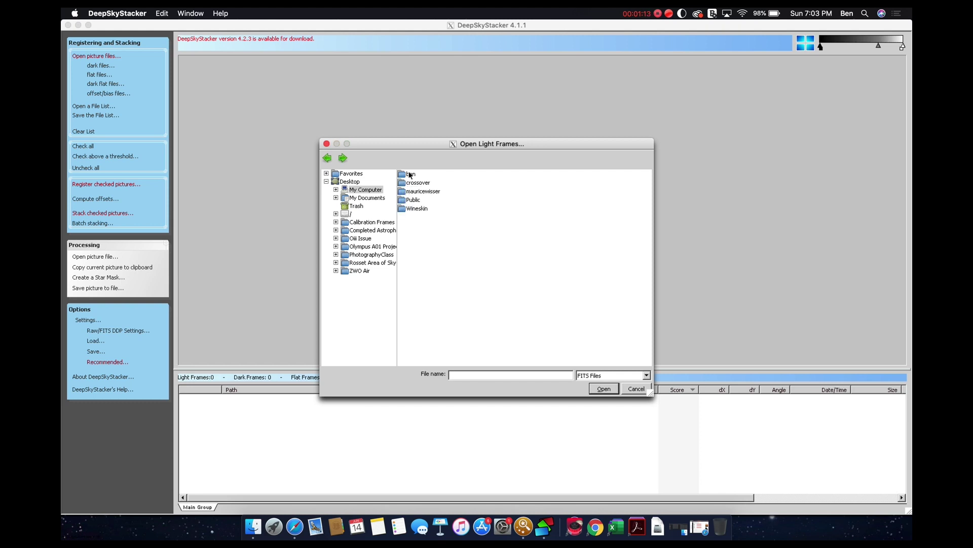
pyautogui.doubleClick(411, 175)
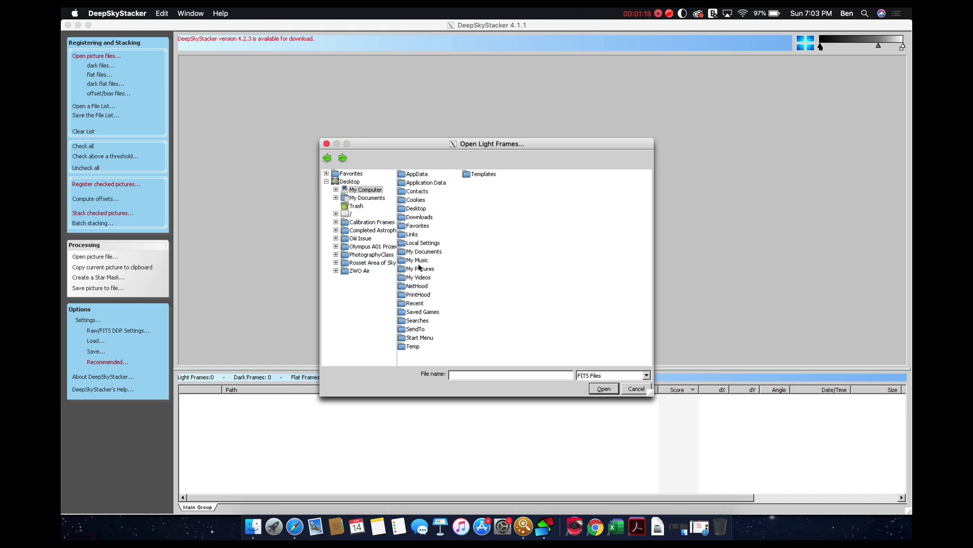
pyautogui.click(419, 268)
pyautogui.doubleClick(405, 269)
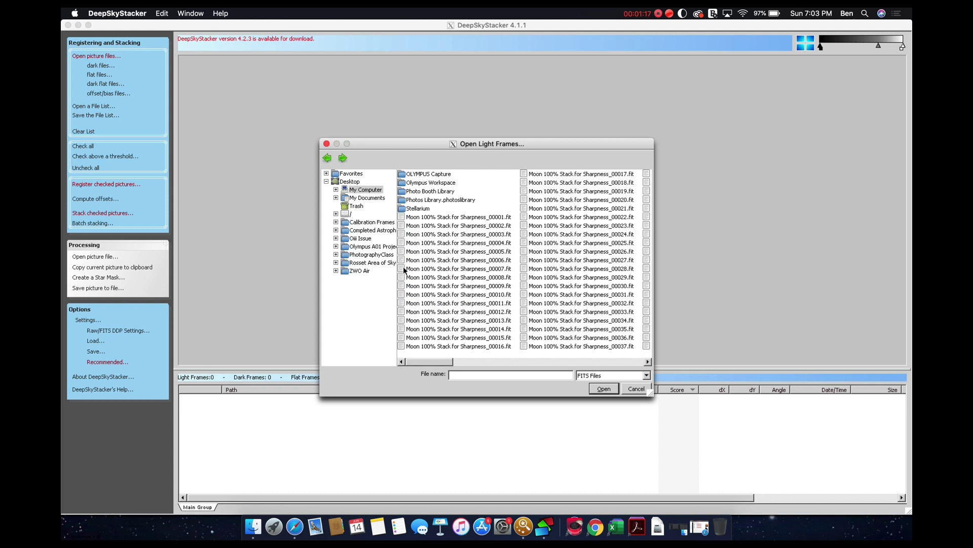
pyautogui.click(417, 210)
pyautogui.doubleClick(406, 183)
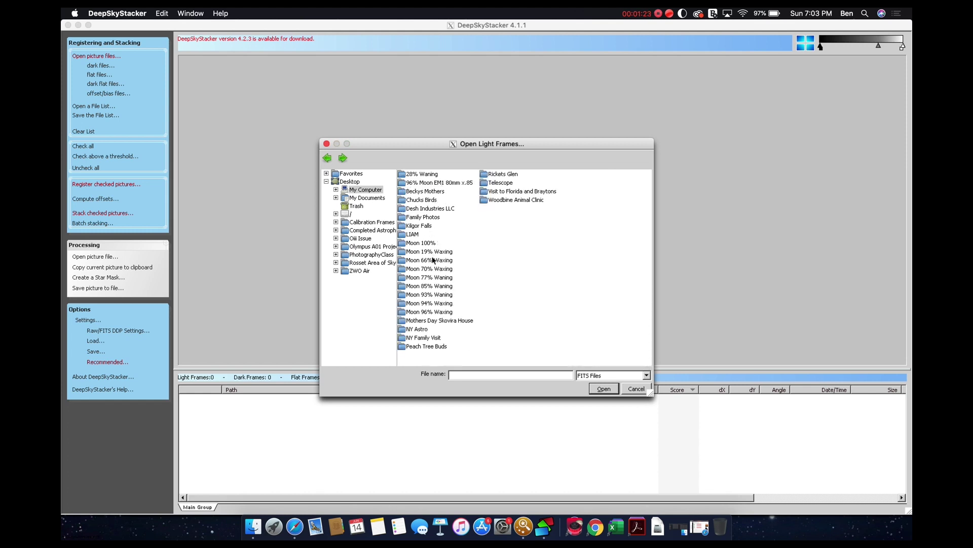
pyautogui.click(430, 261)
pyautogui.doubleClick(430, 262)
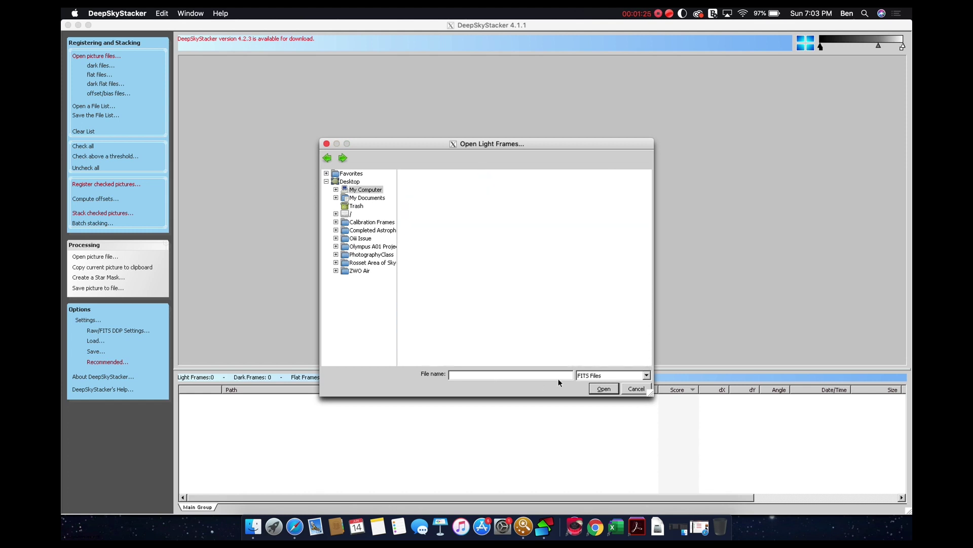
pyautogui.click(646, 376)
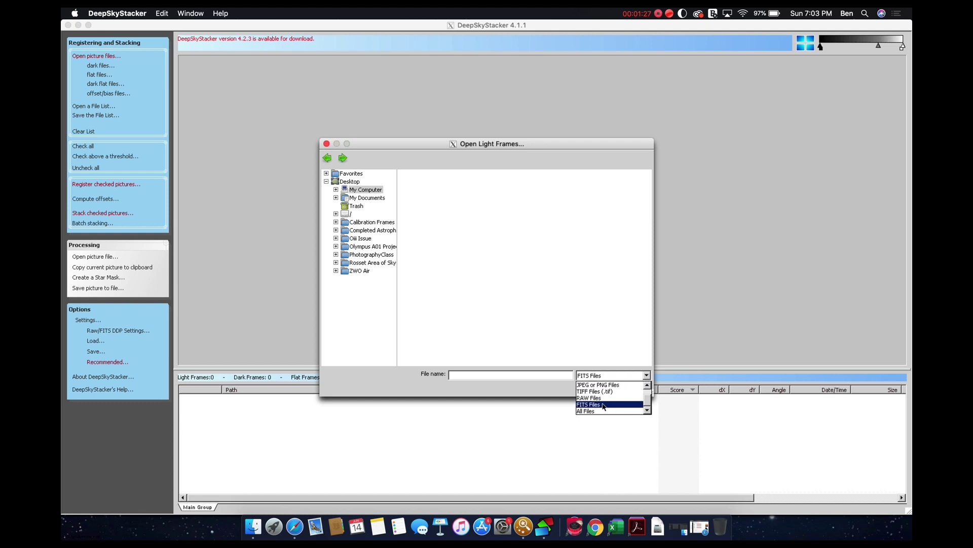
pyautogui.click(593, 398)
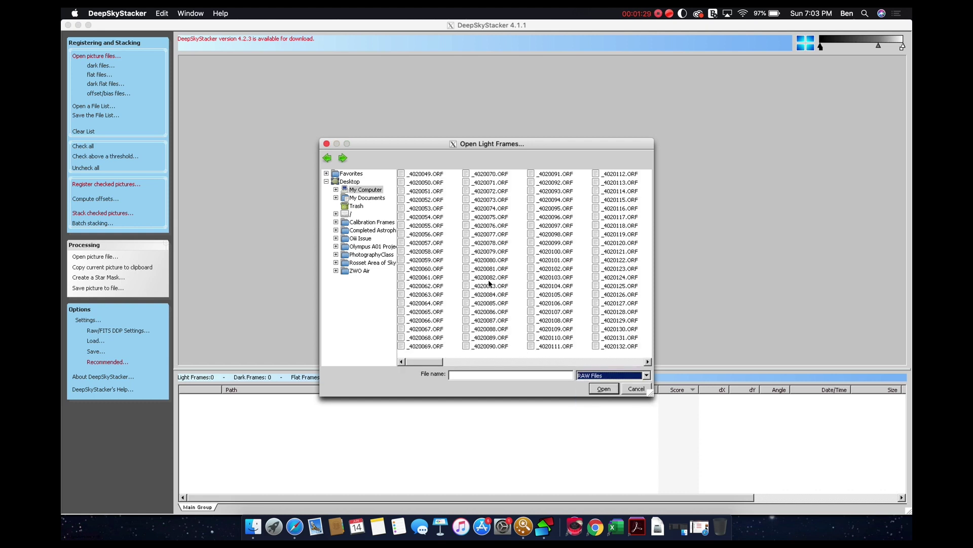
pyautogui.moveTo(422, 362); pyautogui.dragTo(636, 337)
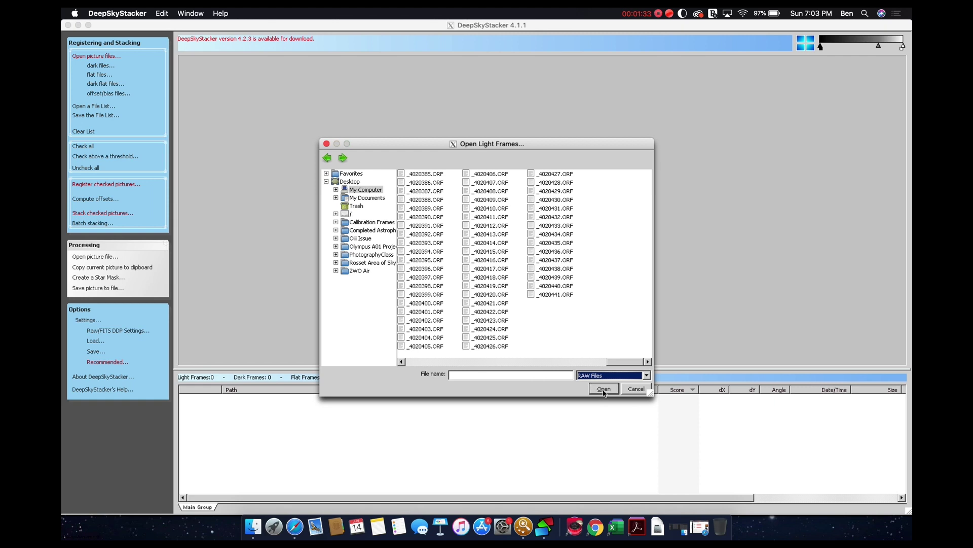
pyautogui.click(631, 390)
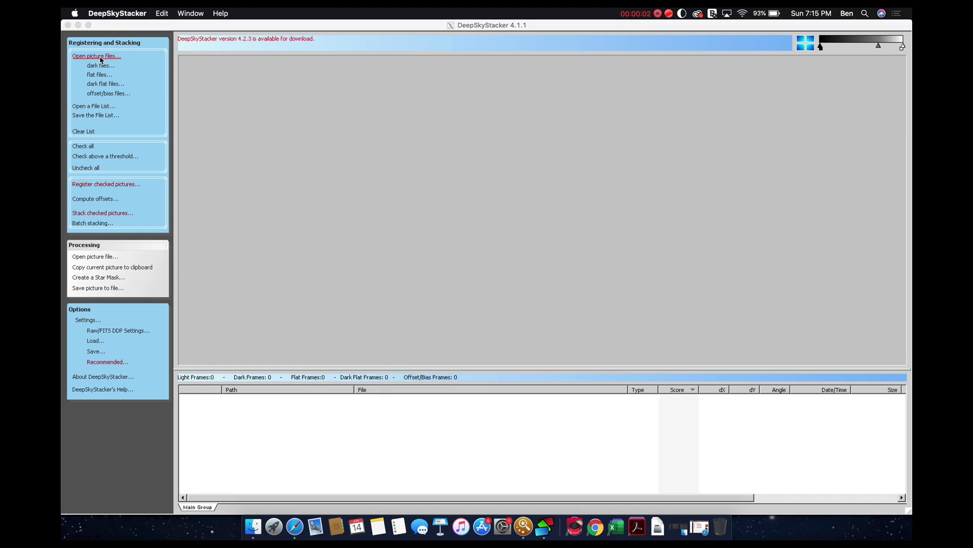
# Load IC1396 Light H frames 0001–0010 (300s H-alpha) as light frames.
pyautogui.click(100, 57)
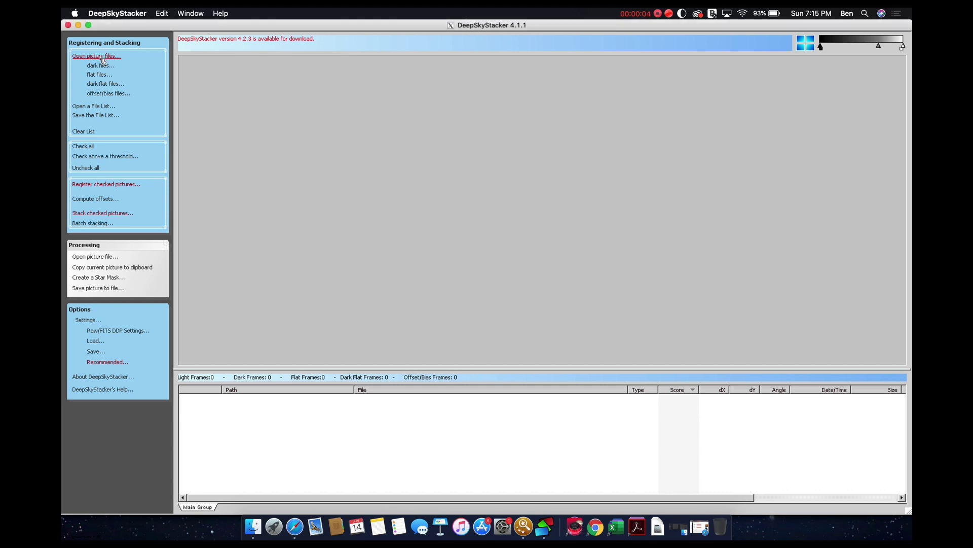
pyautogui.click(104, 57)
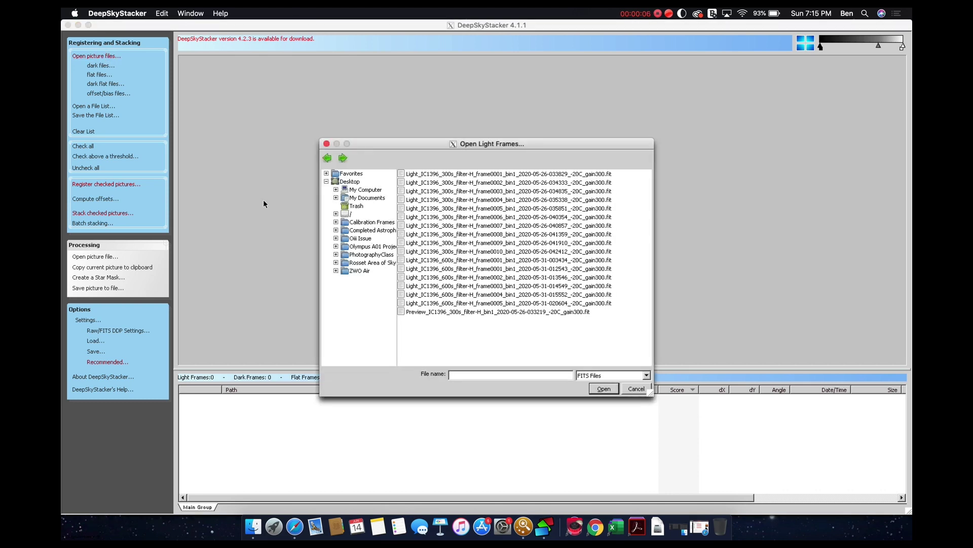
pyautogui.click(368, 271)
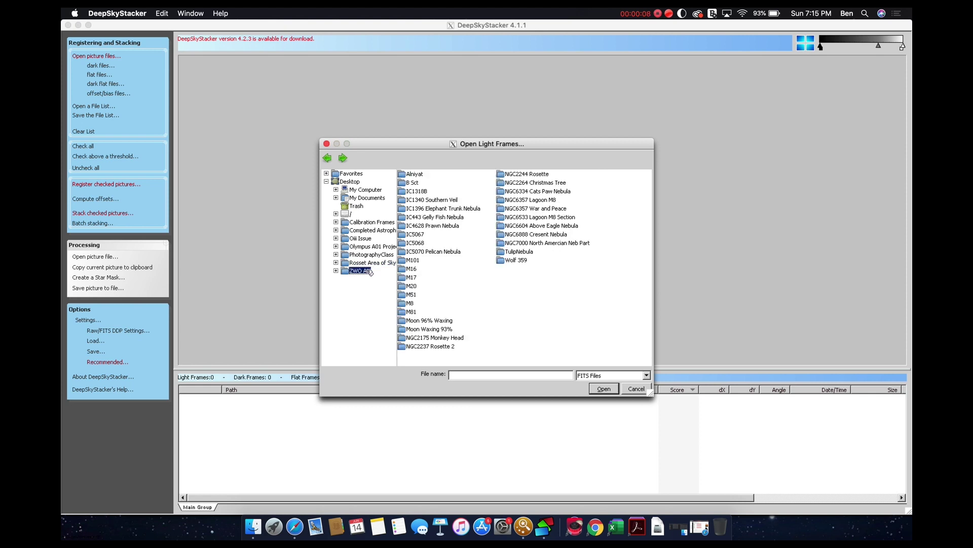
pyautogui.doubleClick(439, 208)
pyautogui.doubleClick(417, 174)
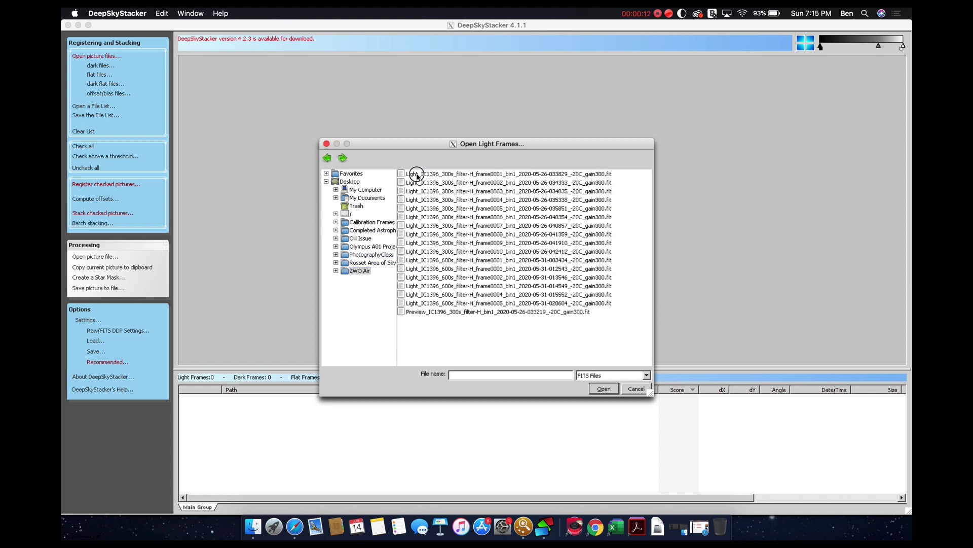
pyautogui.click(470, 175)
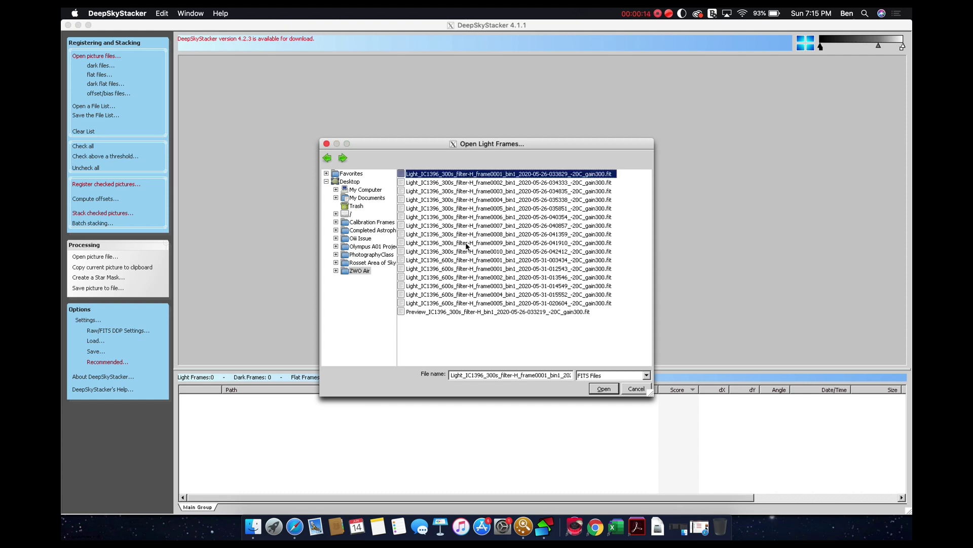
pyautogui.keyDown('shift'); pyautogui.click(470, 252); pyautogui.keyUp('shift')
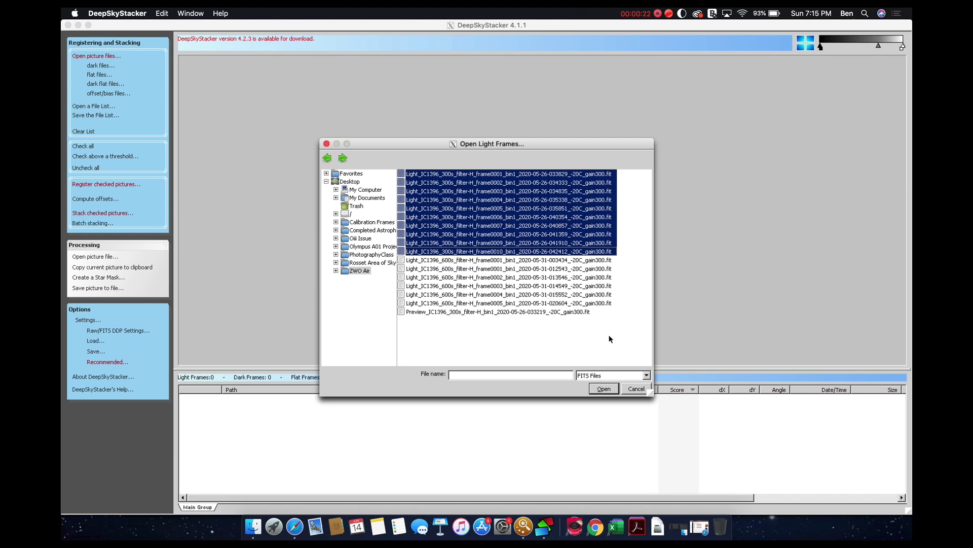
pyautogui.click(605, 389)
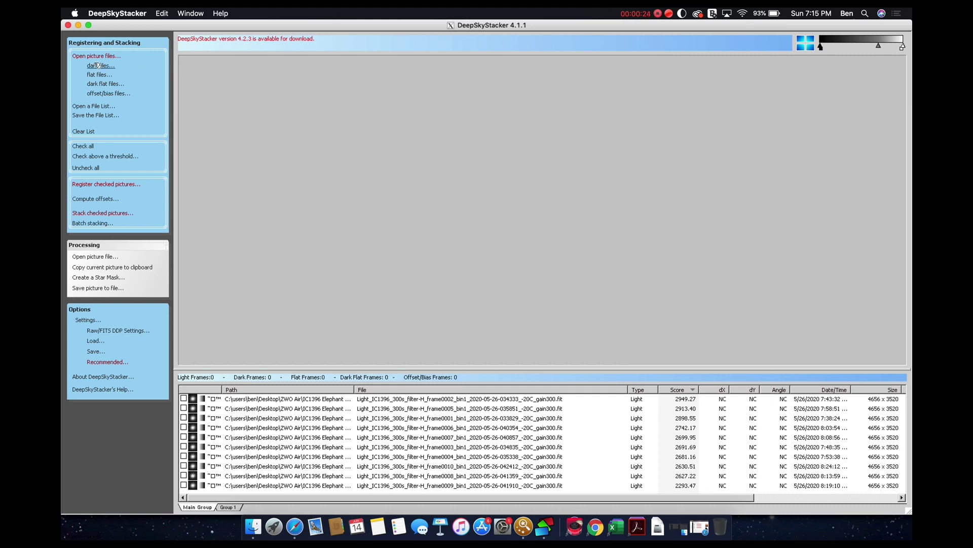
# Add the IC1396 Preview 300s H file as an extra light frame.
pyautogui.click(99, 56)
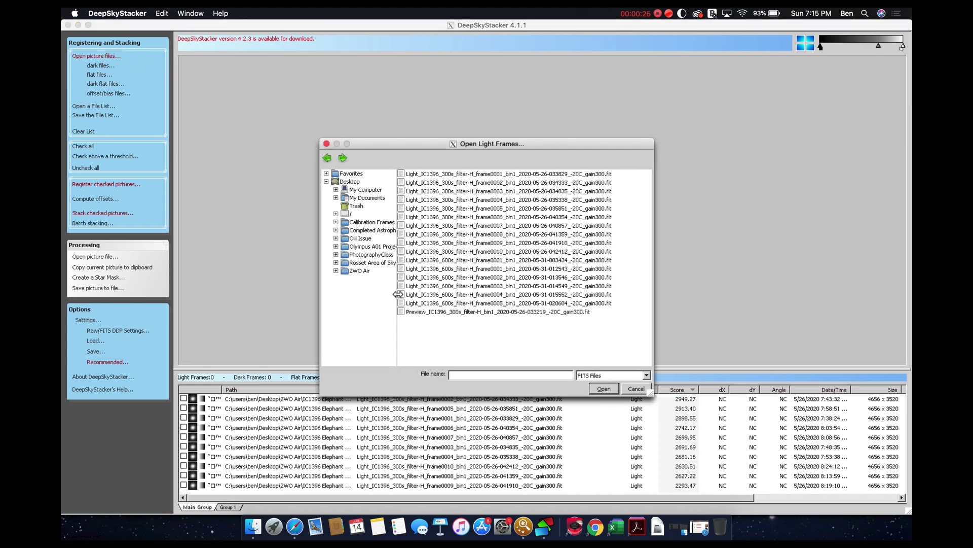
pyautogui.click(423, 310)
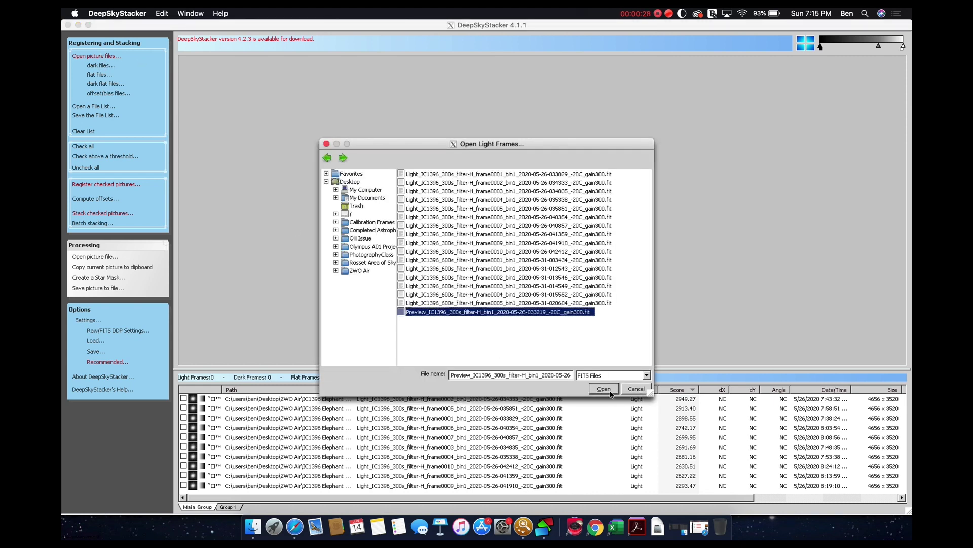
pyautogui.click(606, 389)
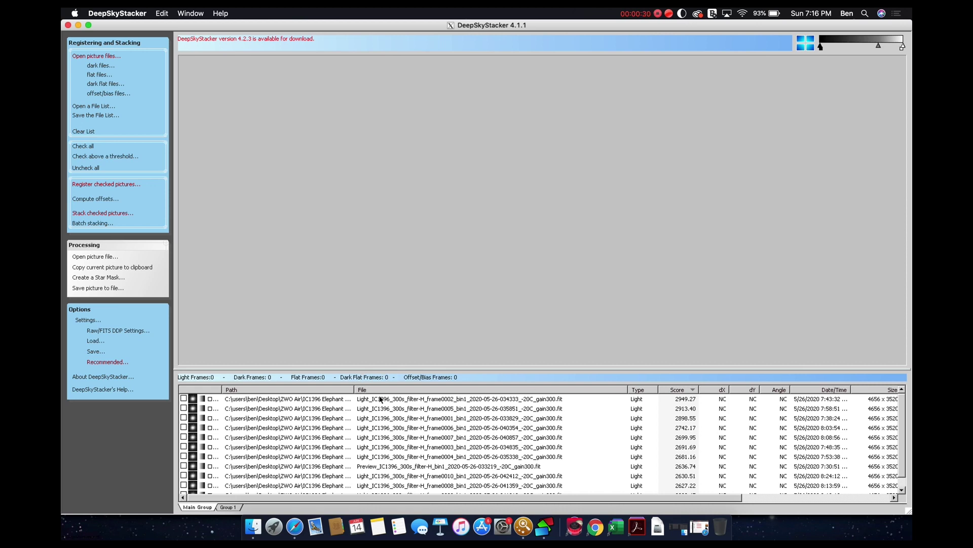
# Select all 11 light frames in the list and mark them checked.
pyautogui.click(382, 399)
pyautogui.scroll(-1, 382, 399)
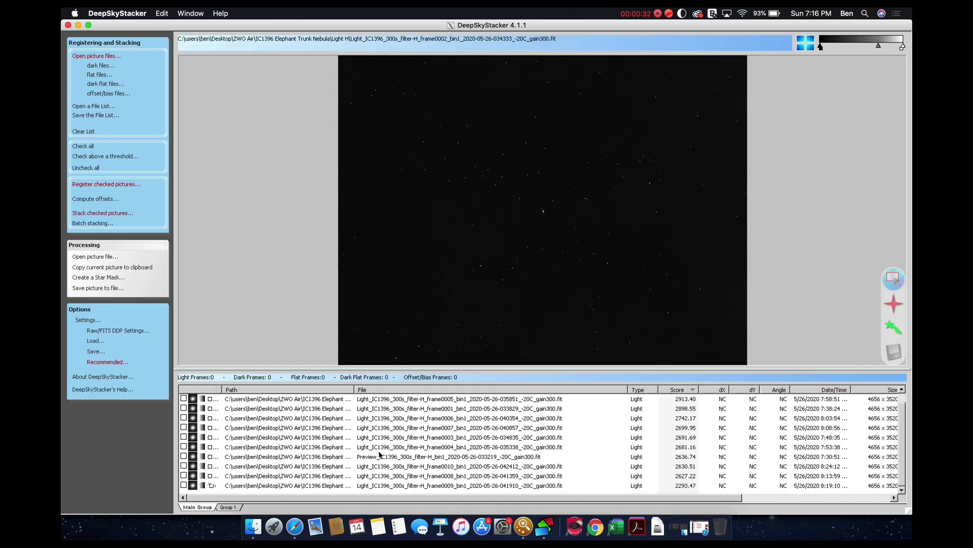
pyautogui.keyDown('shift'); pyautogui.click(389, 486); pyautogui.keyUp('shift')
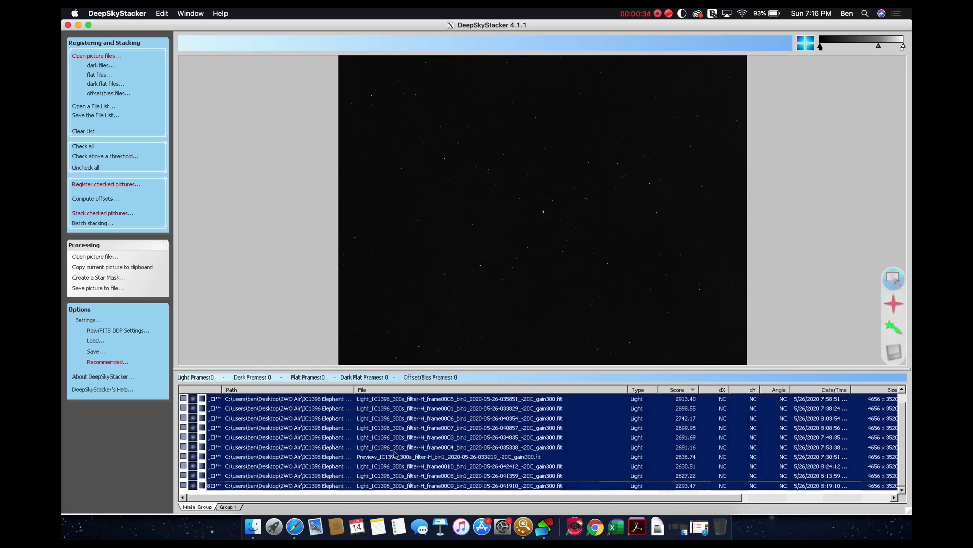
pyautogui.rightClick(394, 448)
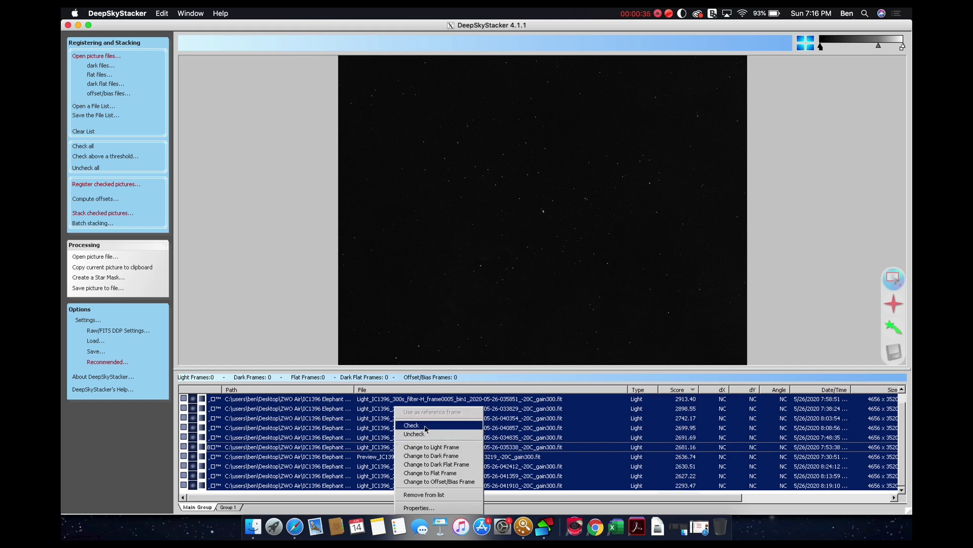
pyautogui.click(425, 427)
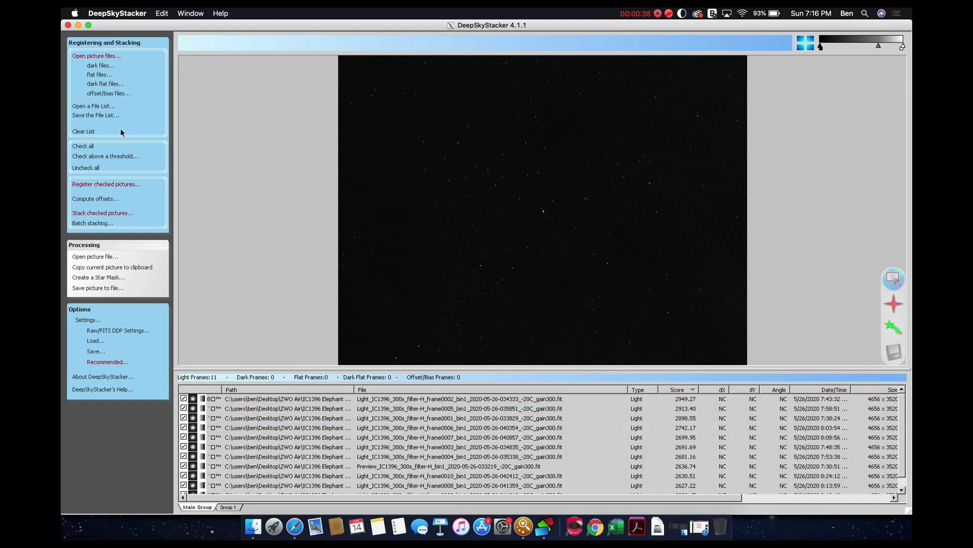
# Add MasterDark_ISO0_300s.tif from Darks > 300G > -20C 300s as the dark frame.
pyautogui.click(100, 66)
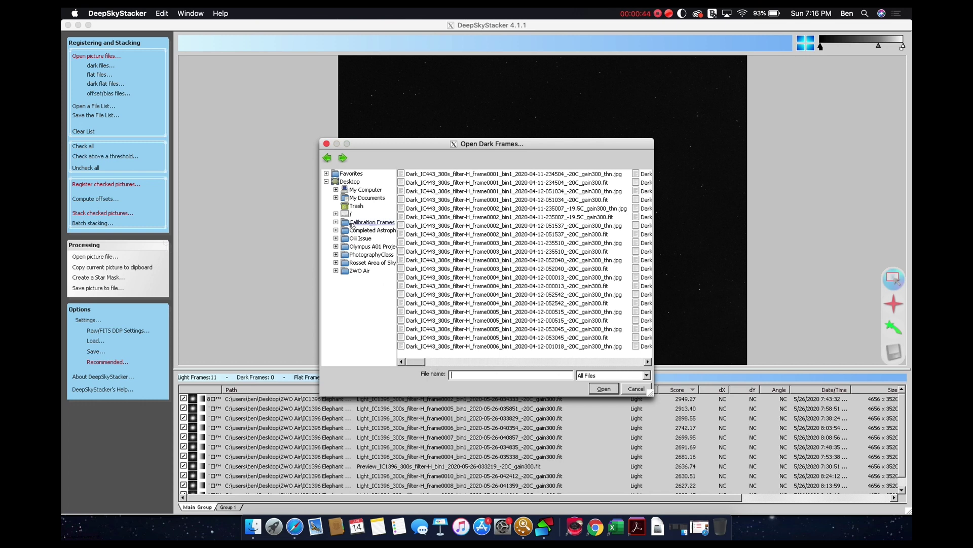
pyautogui.click(368, 223)
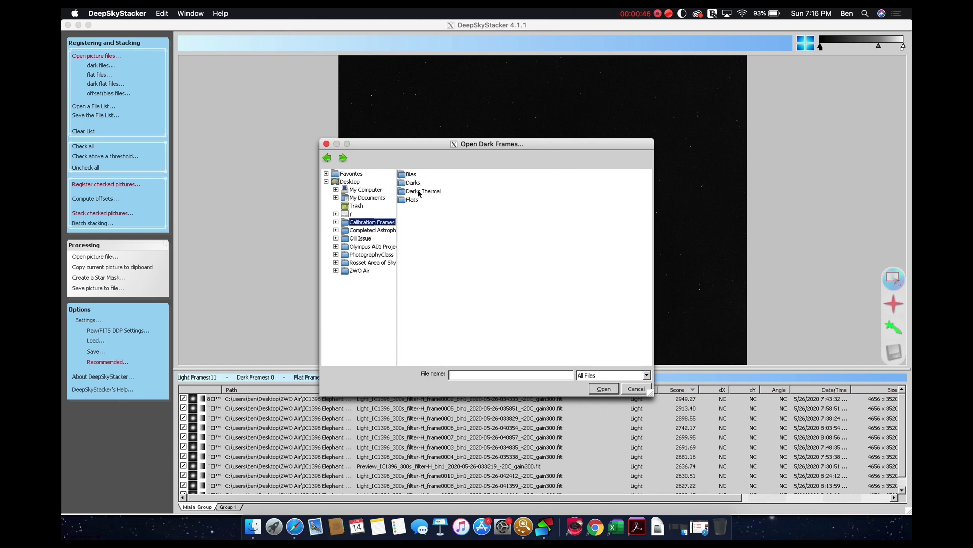
pyautogui.doubleClick(411, 193)
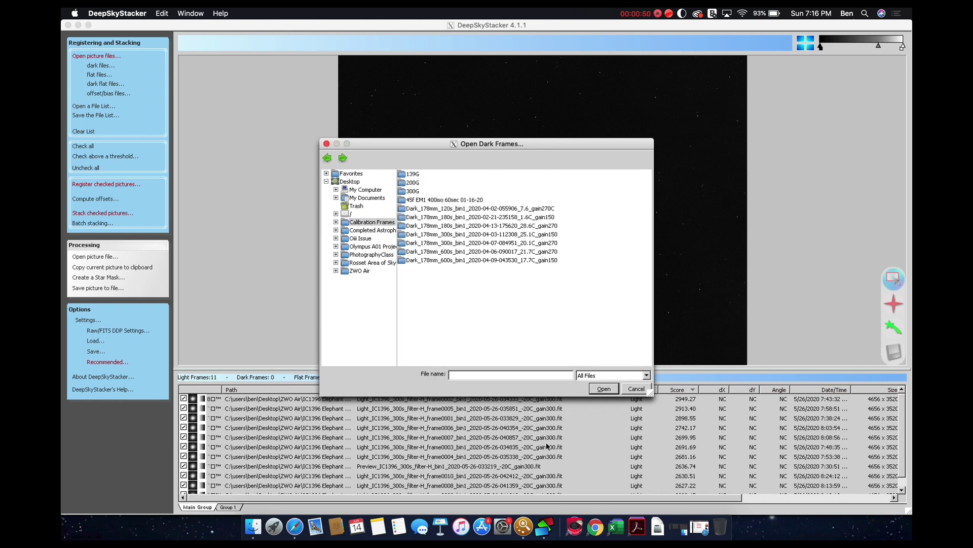
pyautogui.doubleClick(406, 192)
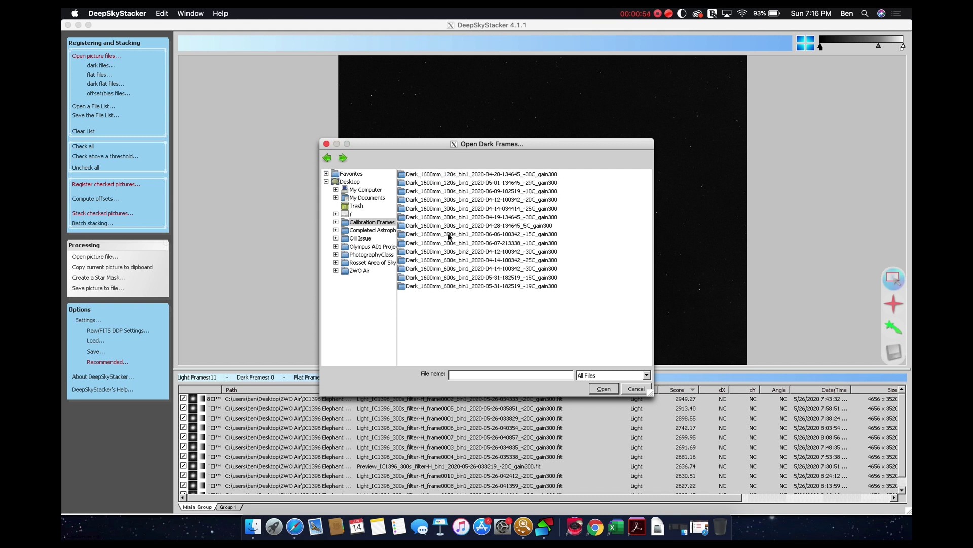
pyautogui.click(462, 235)
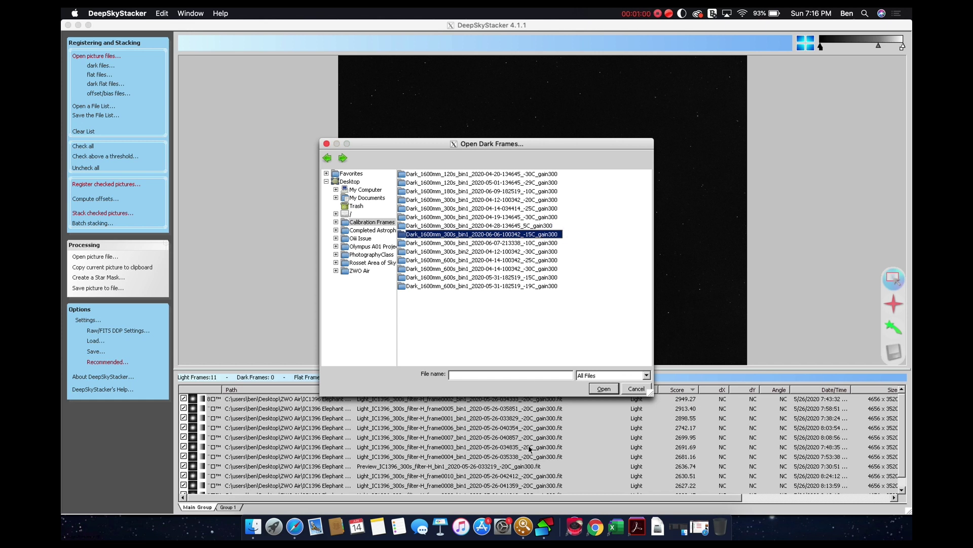
pyautogui.click(532, 200)
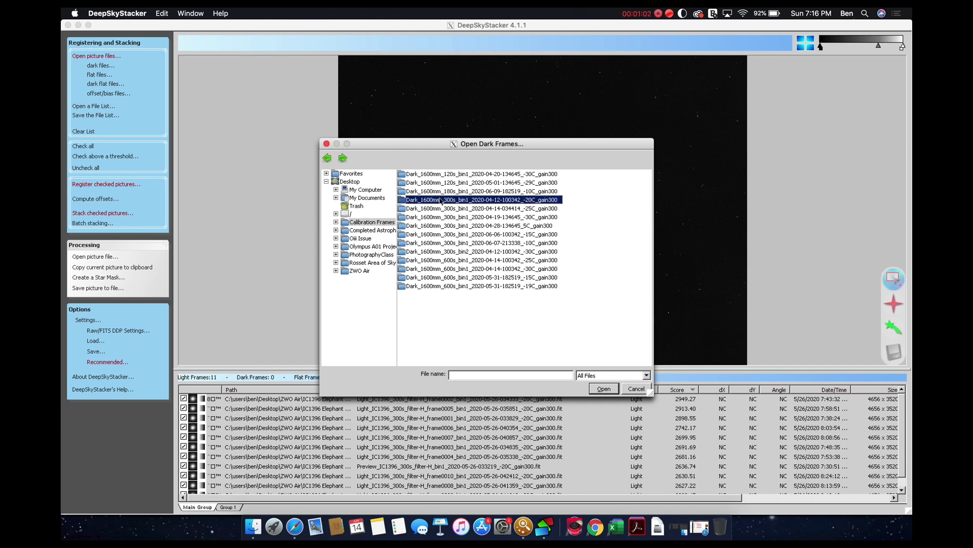
pyautogui.doubleClick(421, 202)
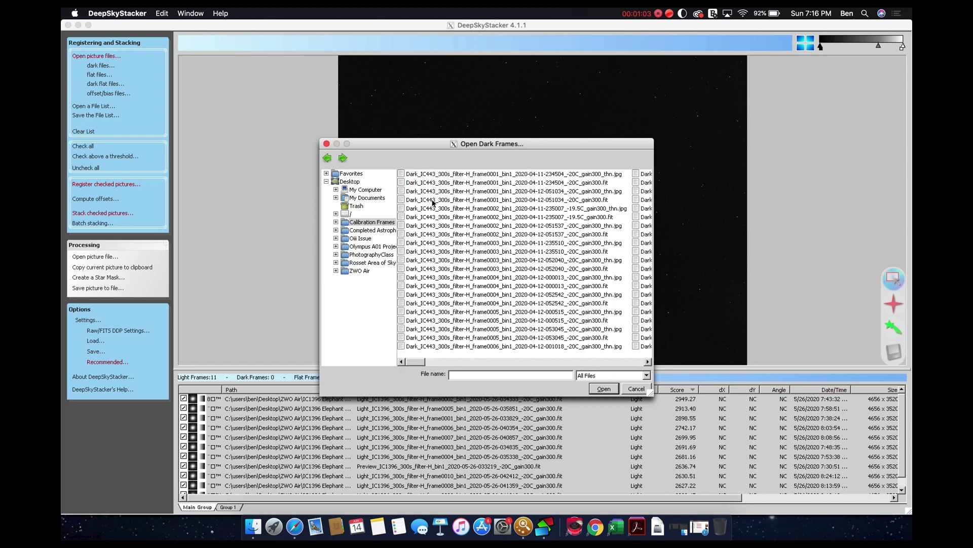
pyautogui.click(413, 361)
pyautogui.moveTo(414, 361); pyautogui.dragTo(634, 362)
pyautogui.click(415, 260)
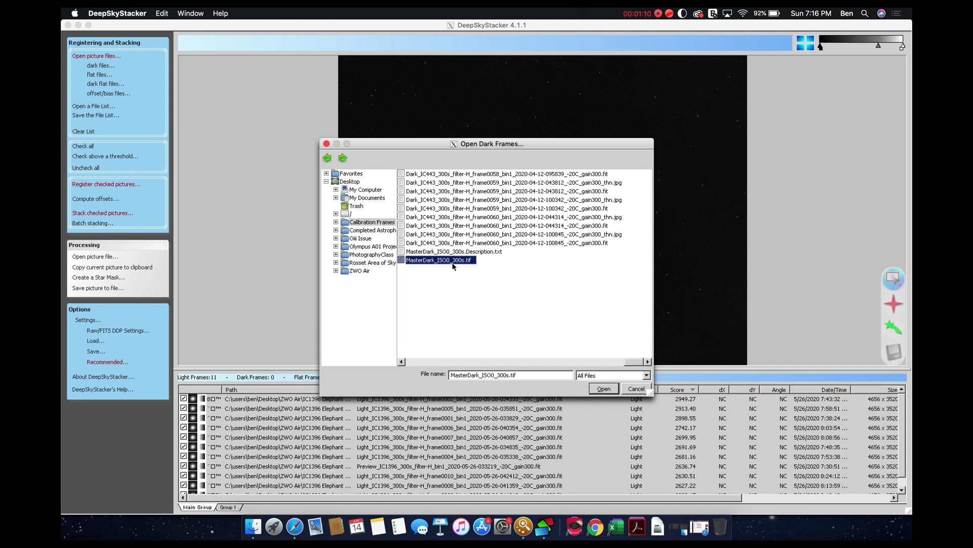
pyautogui.click(604, 389)
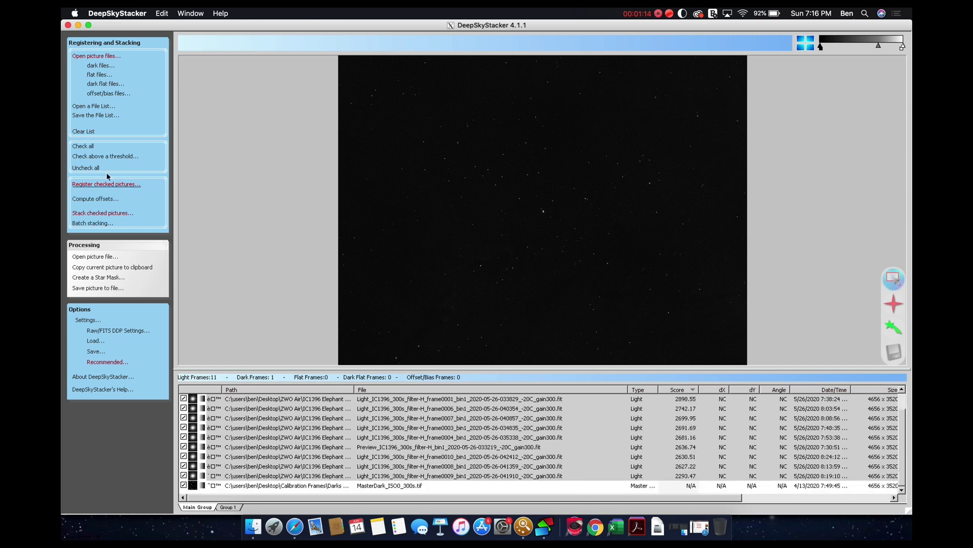
# Add every flat from the Flats 1600mm 15ms bin1 -20C 300g folder, 227 in total.
pyautogui.click(100, 75)
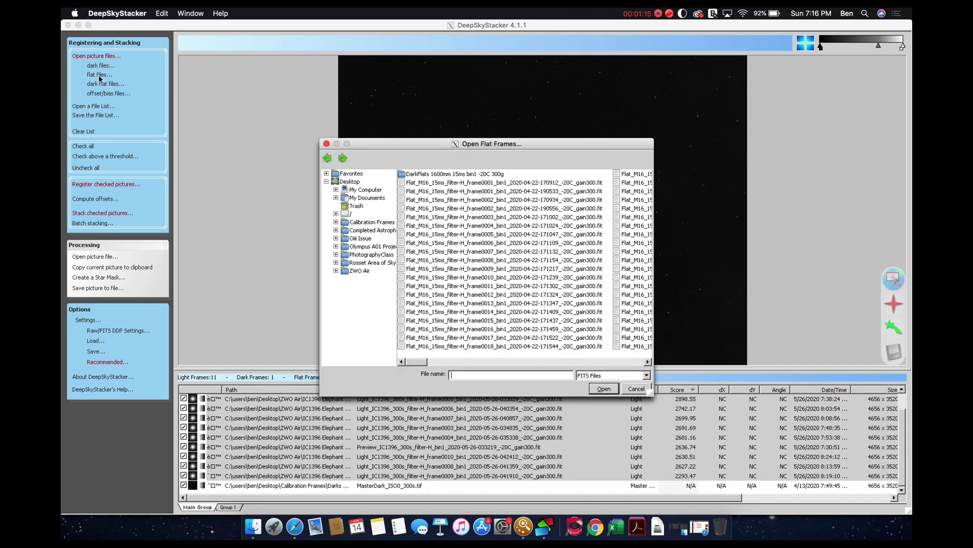
pyautogui.click(372, 222)
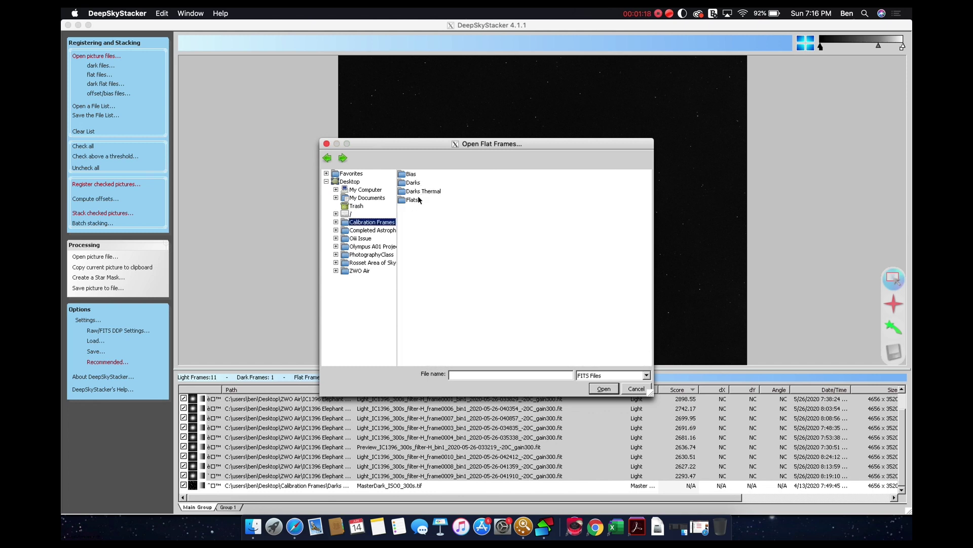
pyautogui.doubleClick(411, 199)
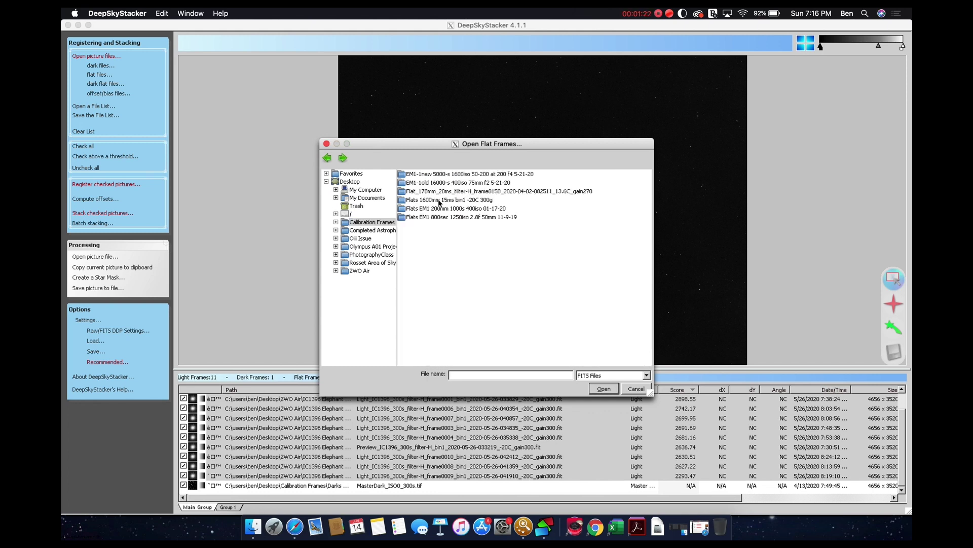
pyautogui.doubleClick(439, 201)
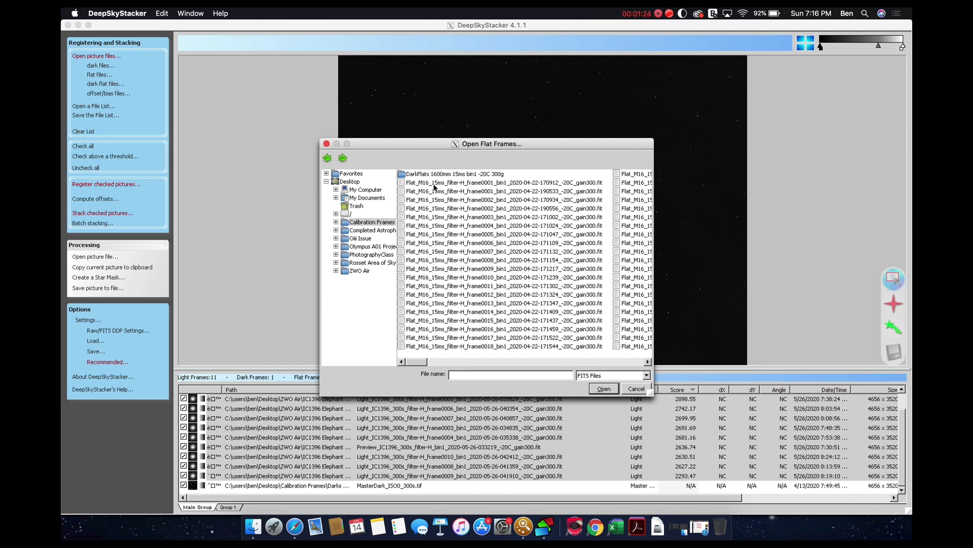
pyautogui.click(434, 184)
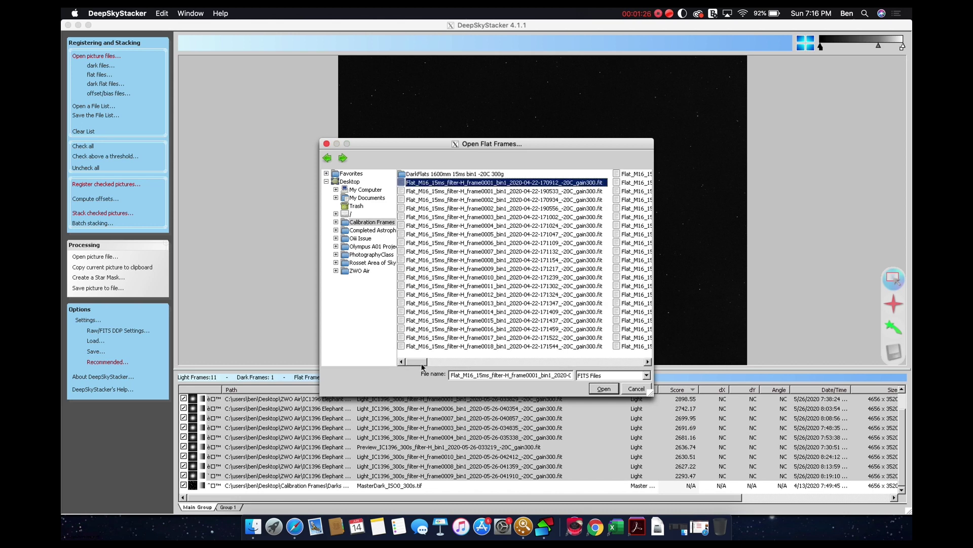
pyautogui.moveTo(422, 366); pyautogui.dragTo(653, 364)
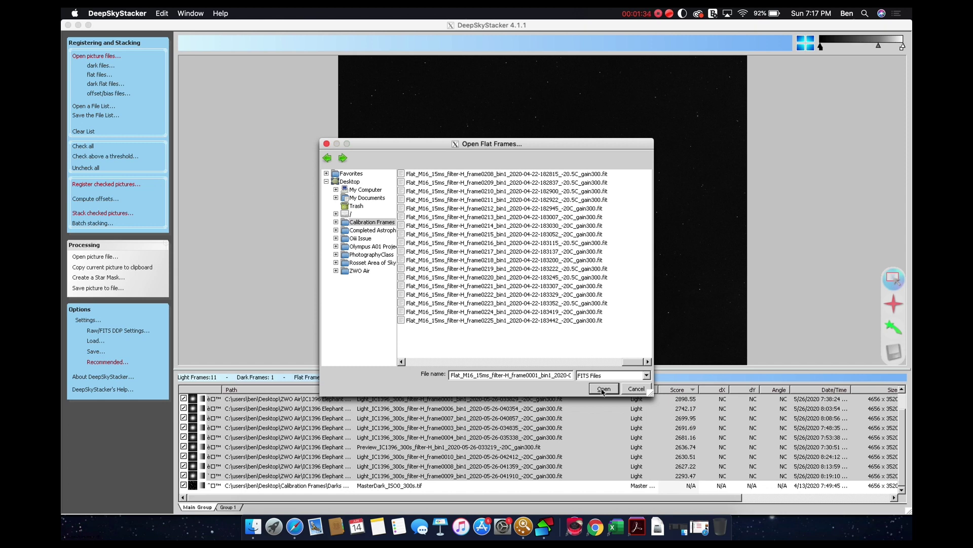
pyautogui.press('super+a')
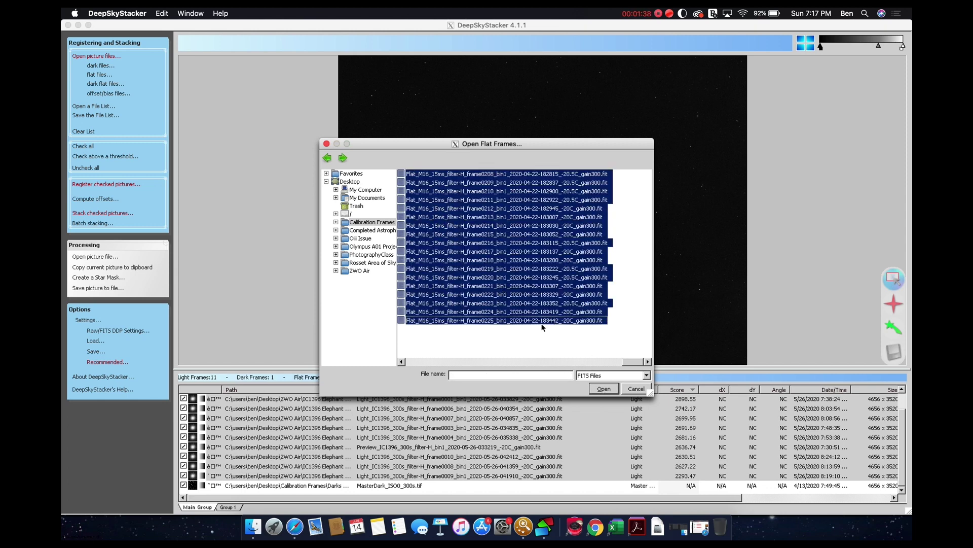
pyautogui.click(603, 388)
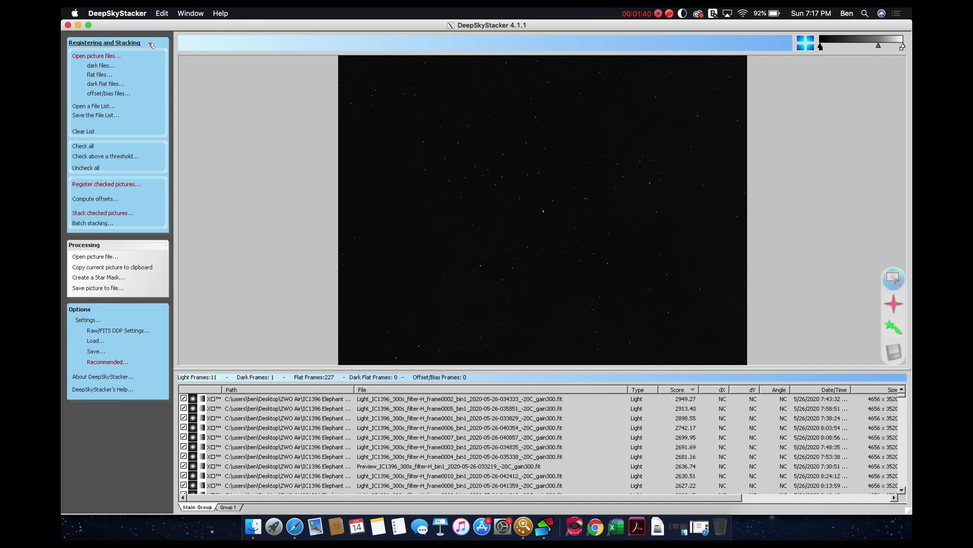
# Browse to the DarkFlats folder inside the 1600mm 15ms flats folder.
pyautogui.click(101, 84)
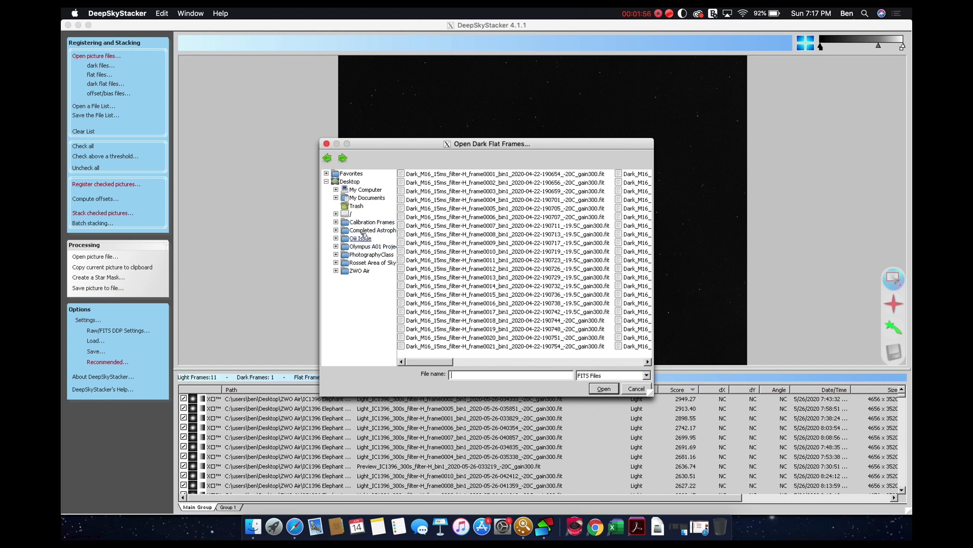
pyautogui.click(383, 222)
pyautogui.doubleClick(412, 182)
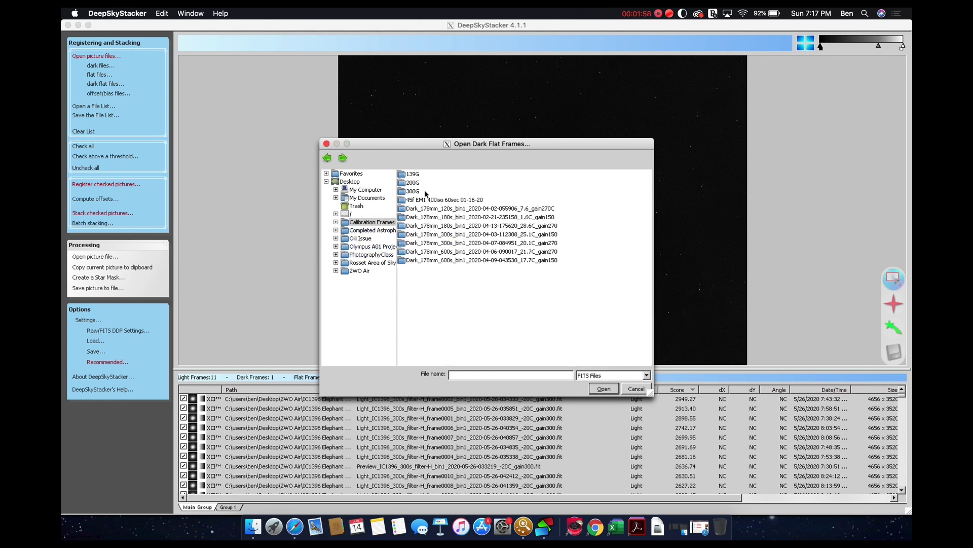
pyautogui.click(327, 157)
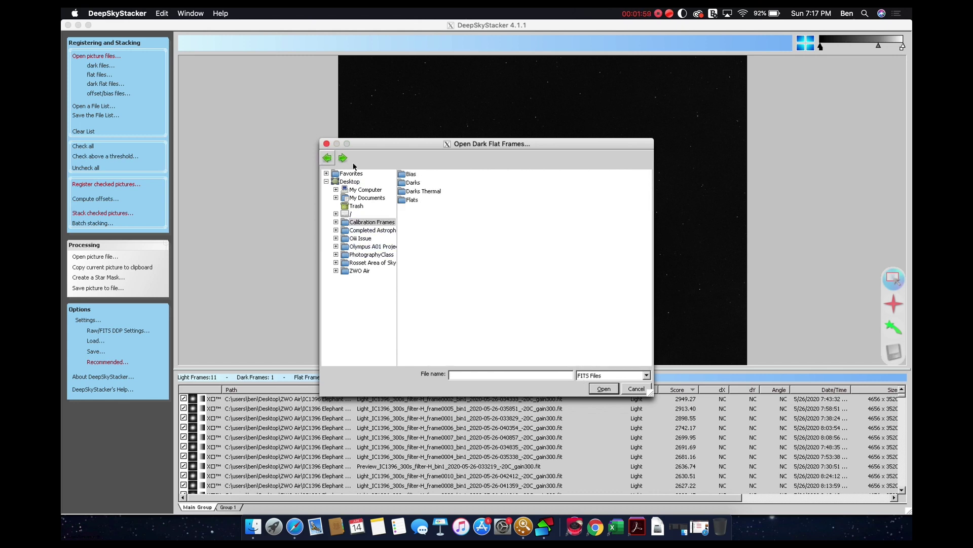
pyautogui.click(411, 183)
pyautogui.doubleClick(412, 201)
pyautogui.click(434, 204)
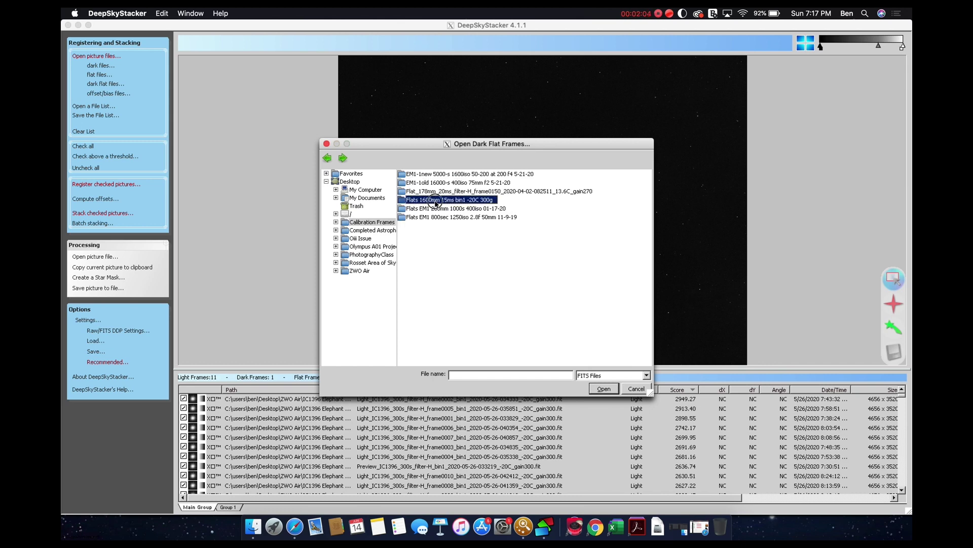
pyautogui.doubleClick(434, 203)
pyautogui.click(429, 175)
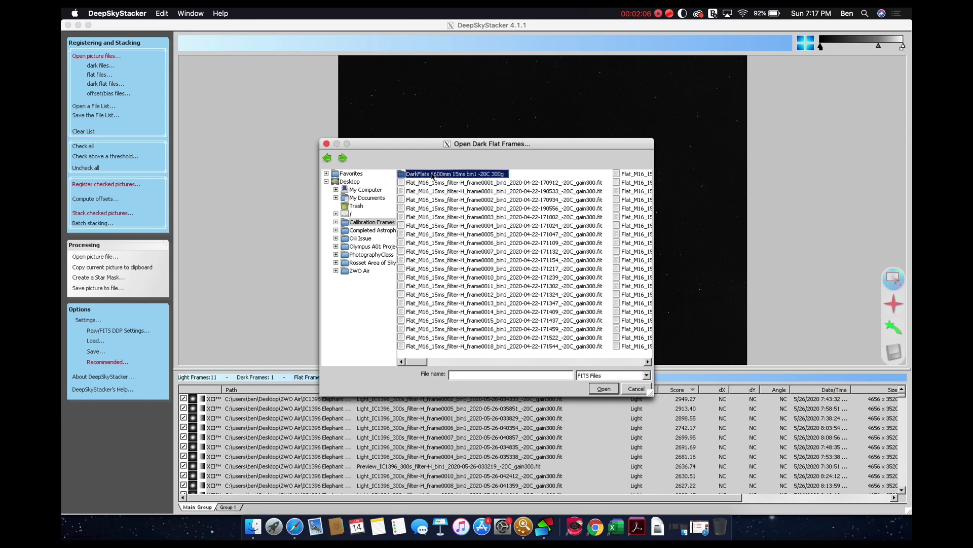
pyautogui.doubleClick(416, 174)
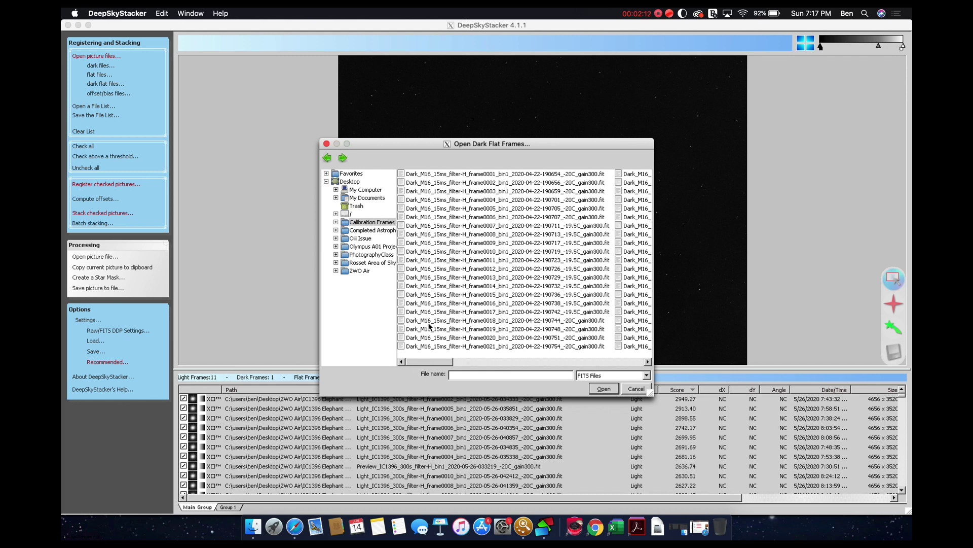
# Add all 100 dark flat frames to the file list.
pyautogui.moveTo(423, 361); pyautogui.dragTo(609, 367)
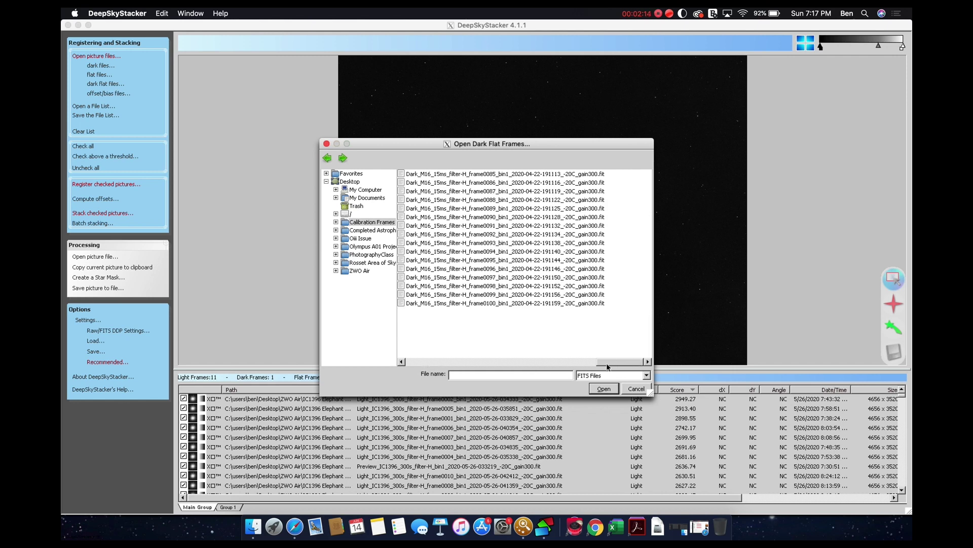
pyautogui.click(583, 305)
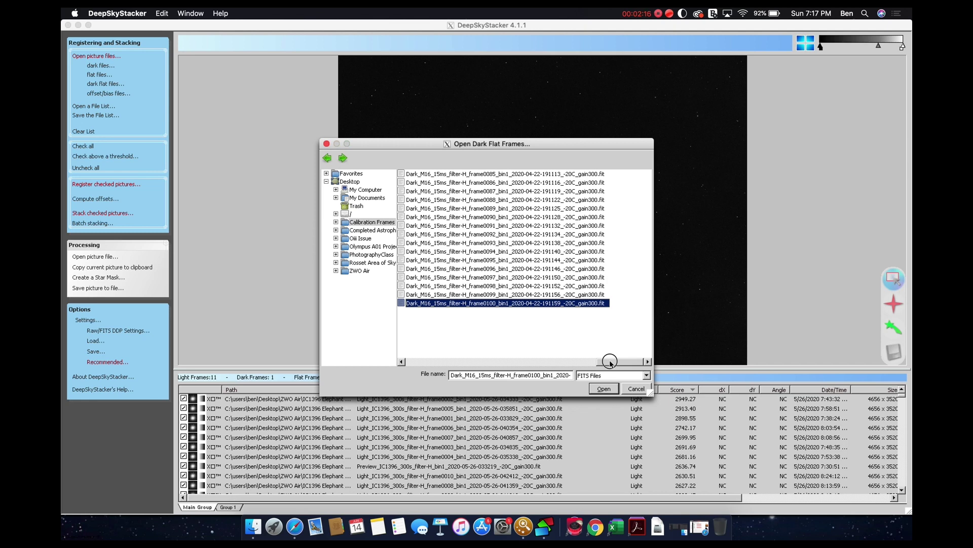
pyautogui.click(467, 361)
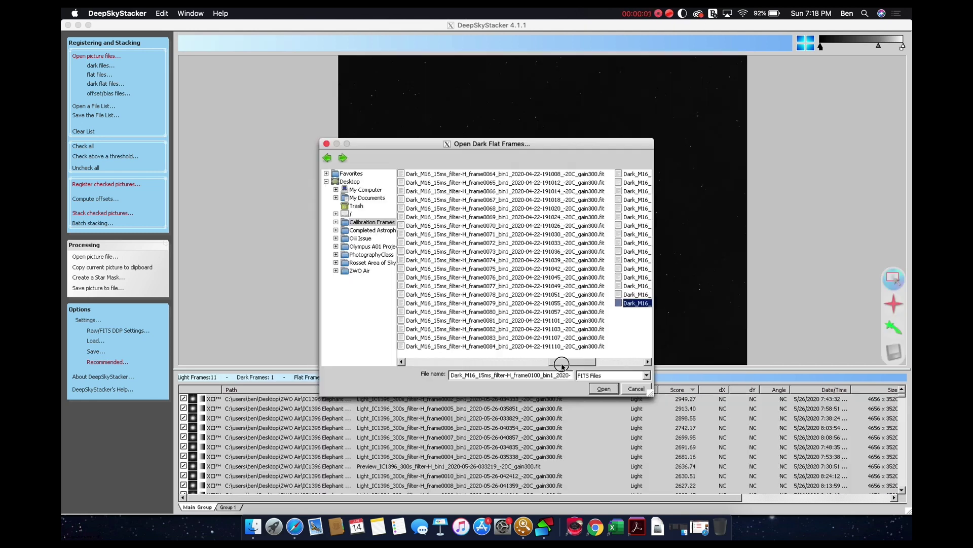
pyautogui.moveTo(560, 361); pyautogui.dragTo(399, 363)
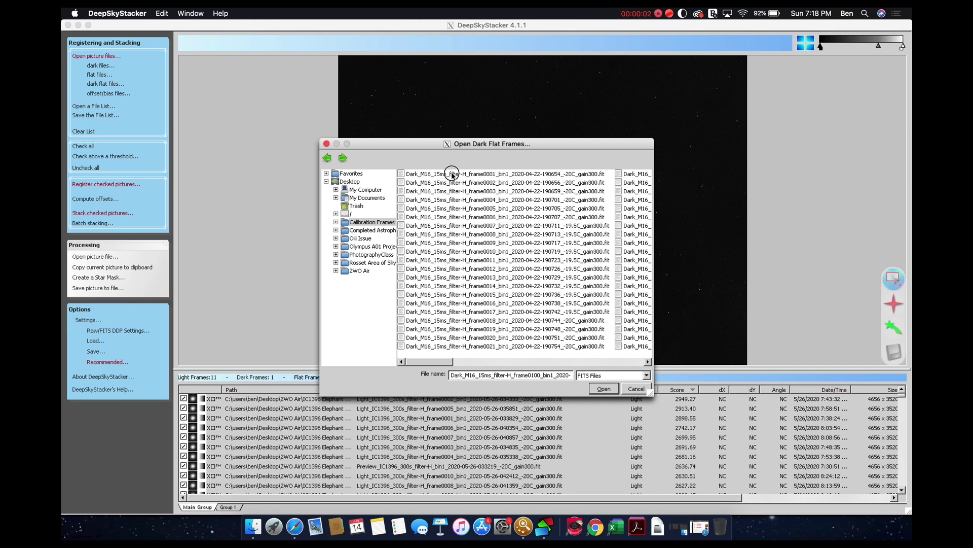
pyautogui.hotkey('ctrl', 'a')
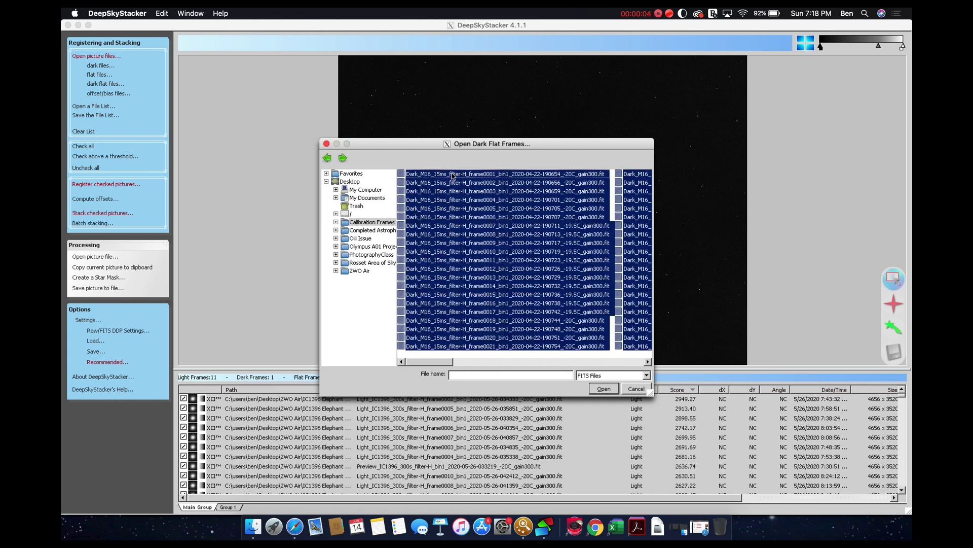
pyautogui.click(604, 389)
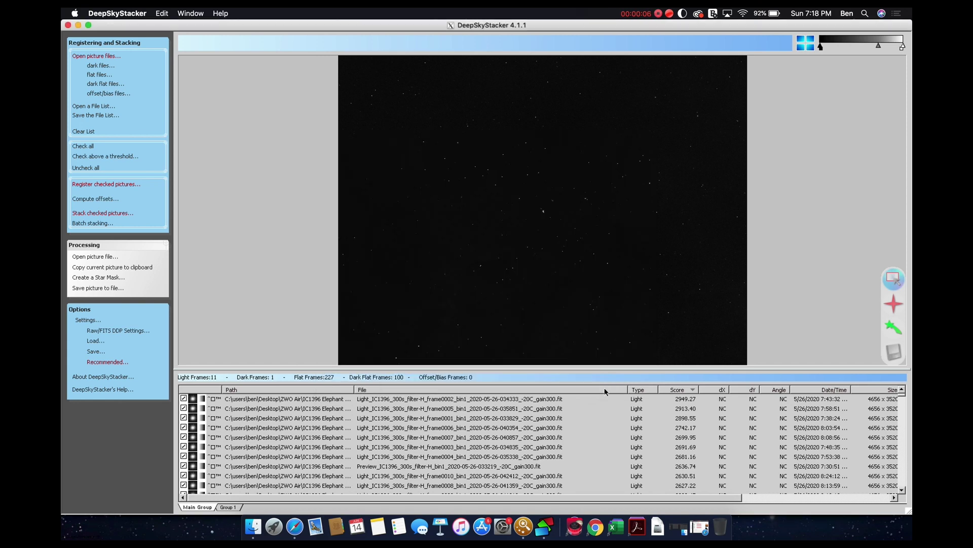
pyautogui.click(108, 94)
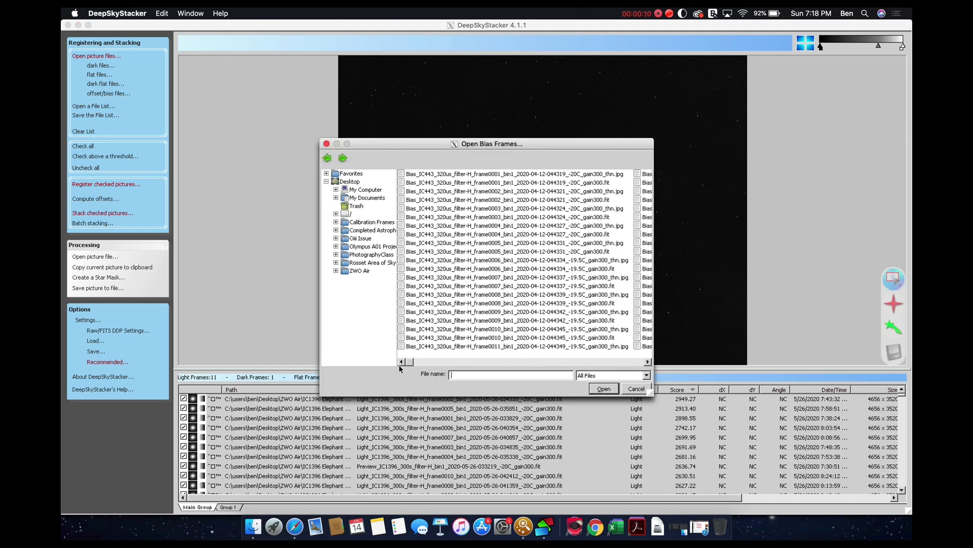
# Browse to Calibration Frames' 2020-04-12 gain300 folder and pick MasterOffset_ISO0.tif.
pyautogui.click(360, 271)
pyautogui.click(376, 224)
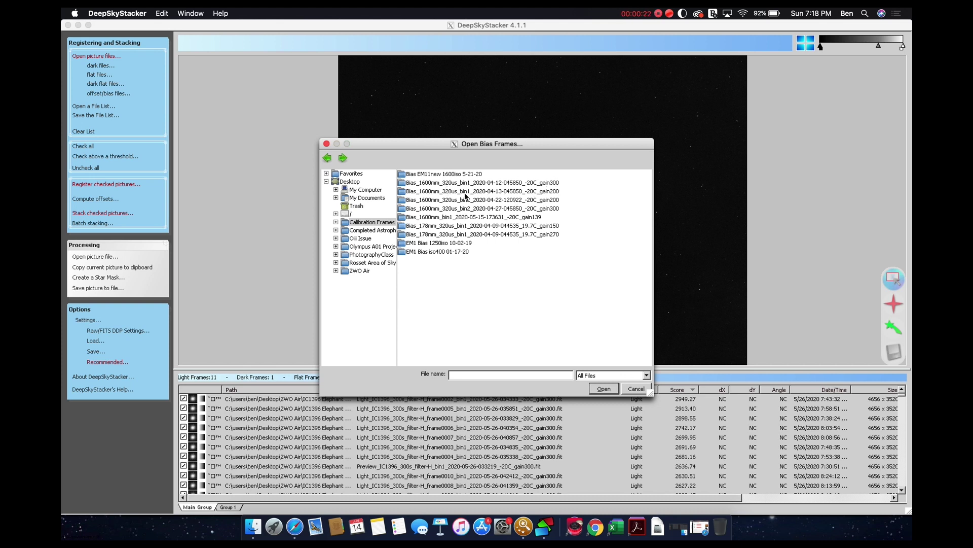
pyautogui.doubleClick(549, 184)
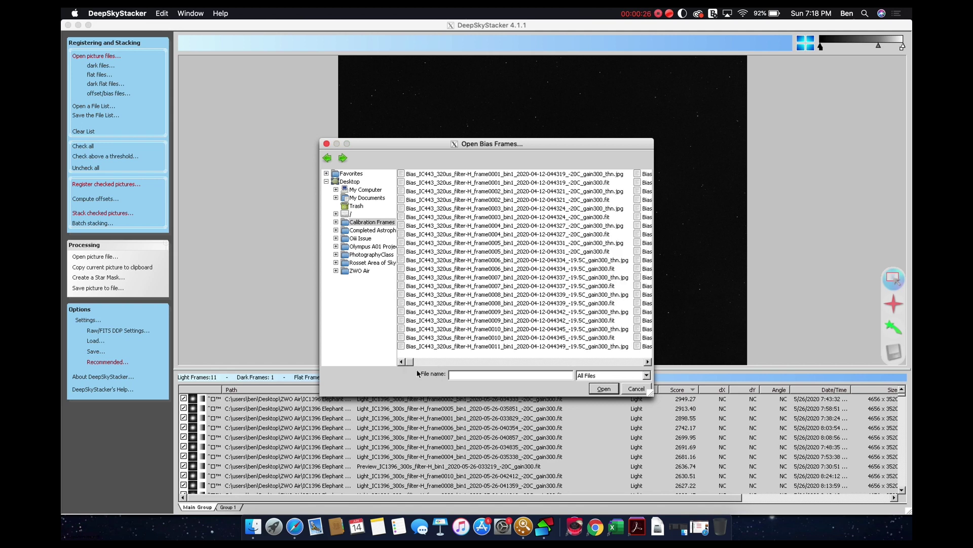
pyautogui.moveTo(408, 361); pyautogui.dragTo(647, 358)
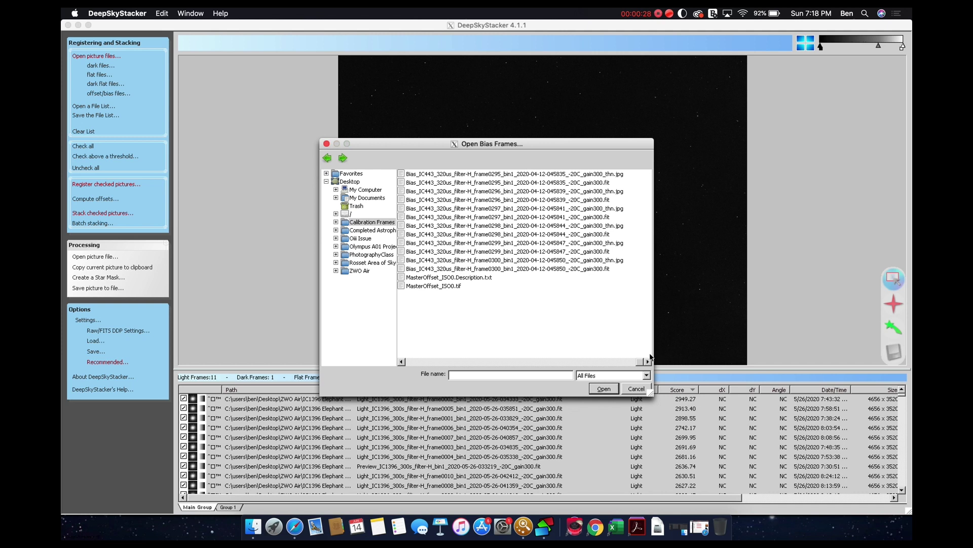
pyautogui.click(430, 287)
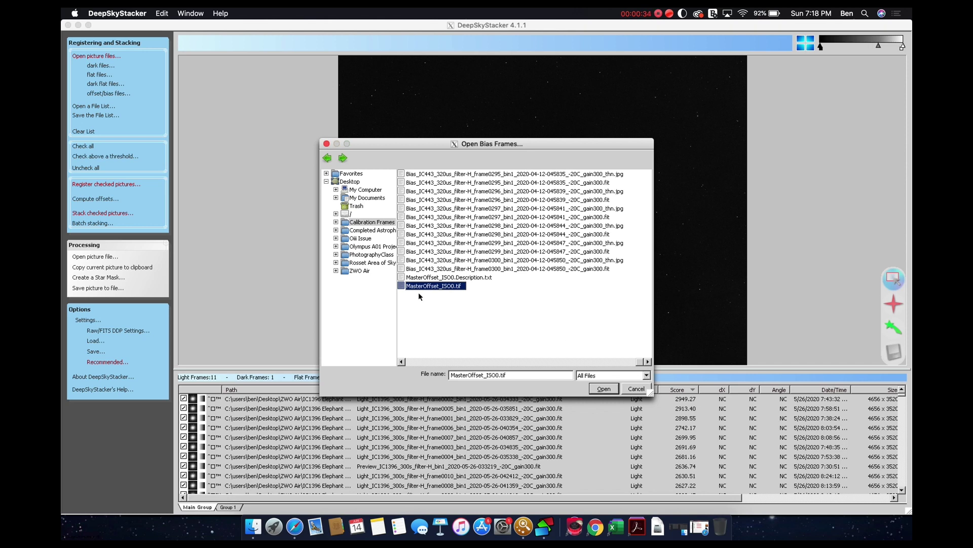
# Switch the file filter back to all types and load MasterOffset_ISO0.tif as the bias frame.
pyautogui.click(651, 374)
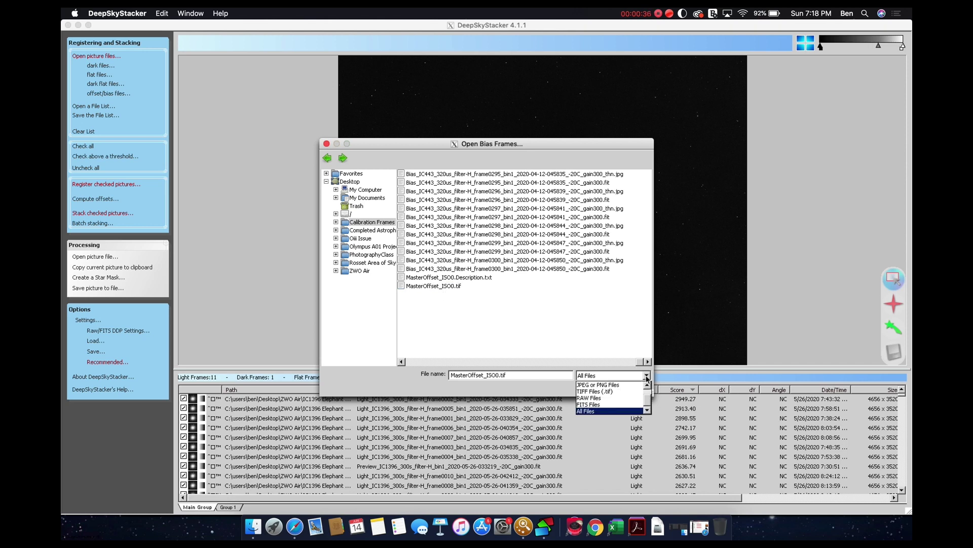
pyautogui.click(608, 404)
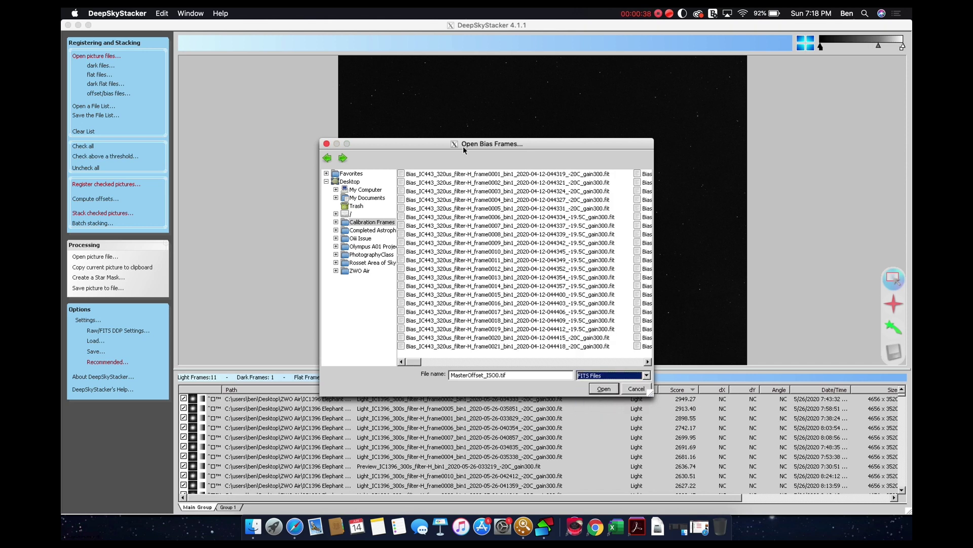
pyautogui.click(640, 380)
pyautogui.click(603, 412)
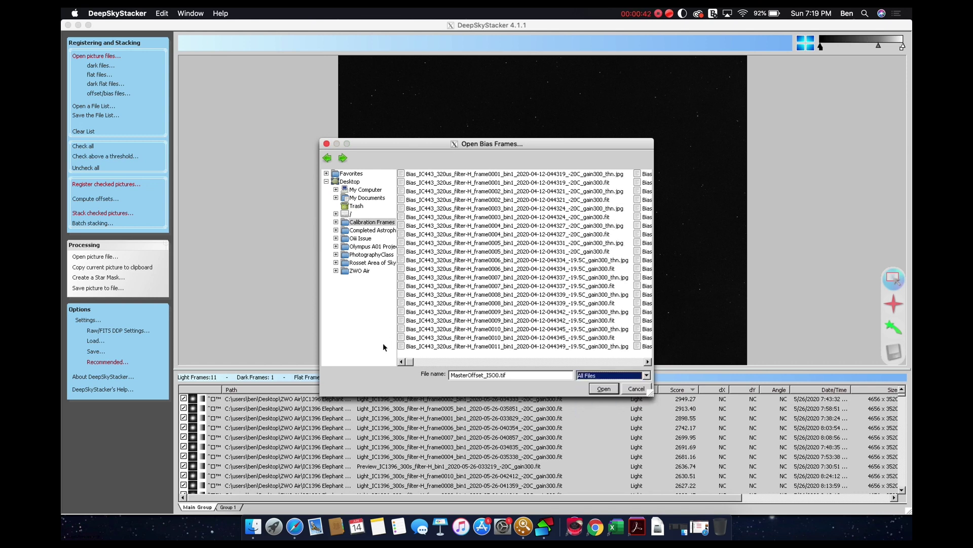
pyautogui.moveTo(410, 361); pyautogui.dragTo(649, 355)
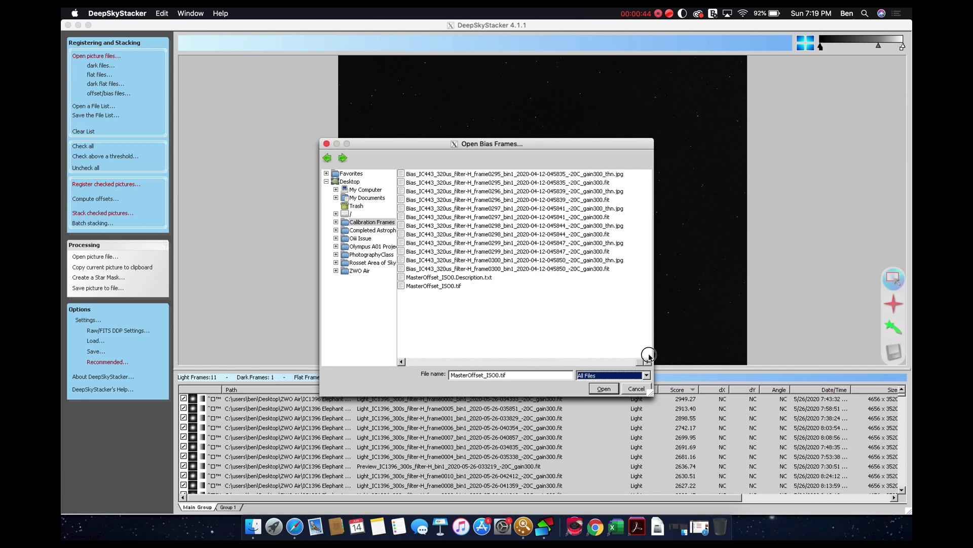
pyautogui.click(424, 286)
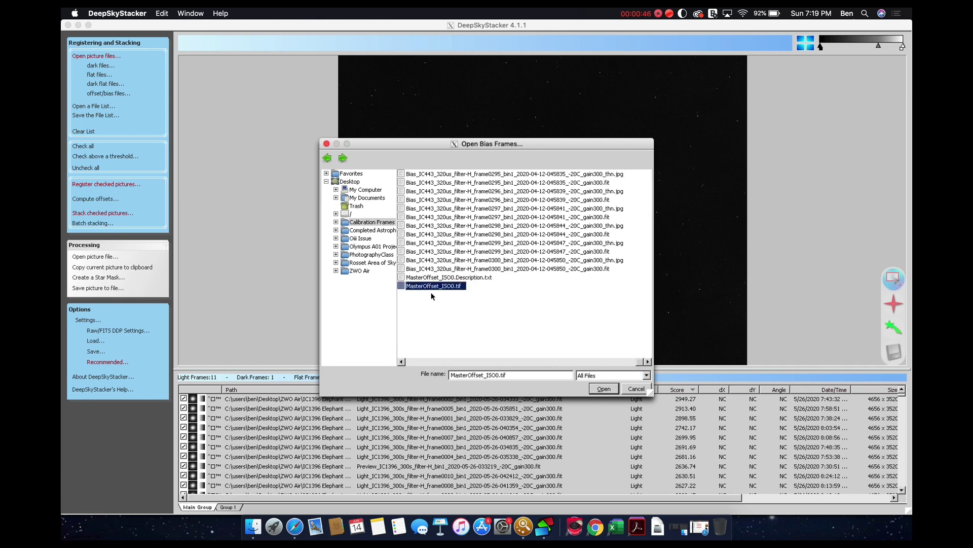
pyautogui.click(604, 389)
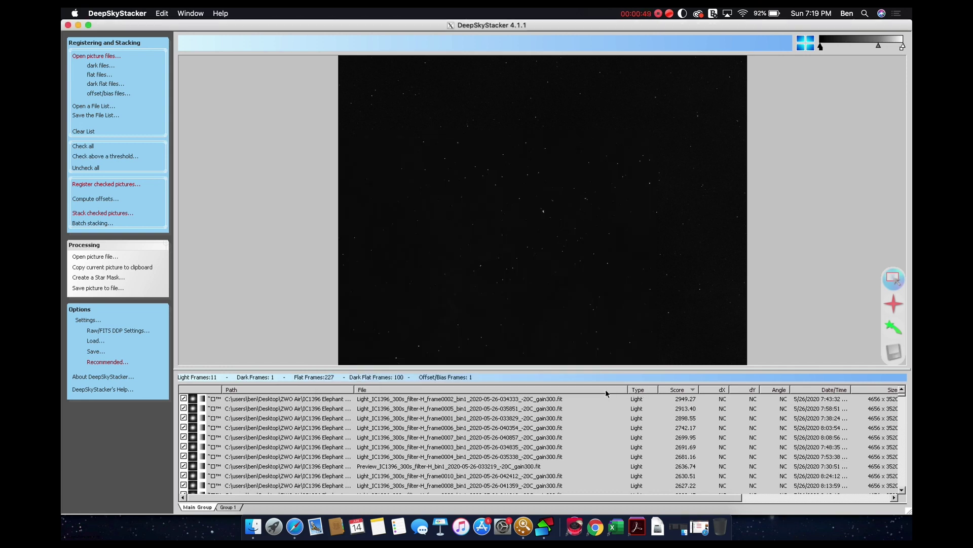
pyautogui.click(99, 185)
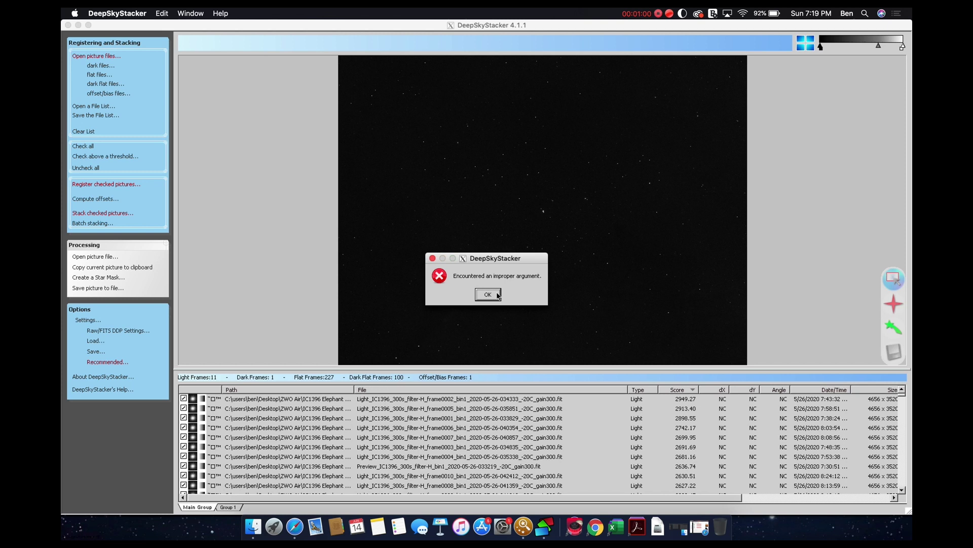
# Dismiss the error and set the star detection threshold to 80%, detecting 403 stars.
pyautogui.click(488, 295)
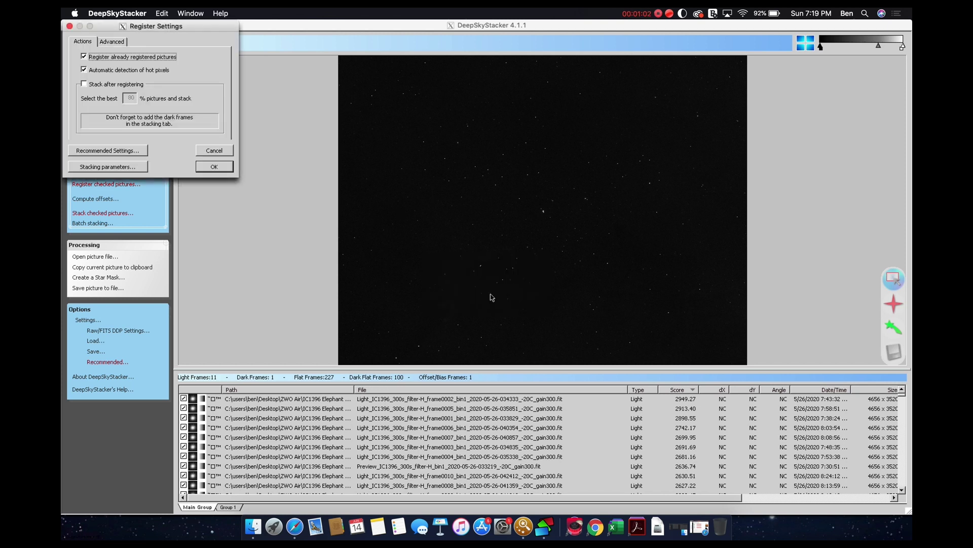
pyautogui.moveTo(114, 27); pyautogui.dragTo(239, 85)
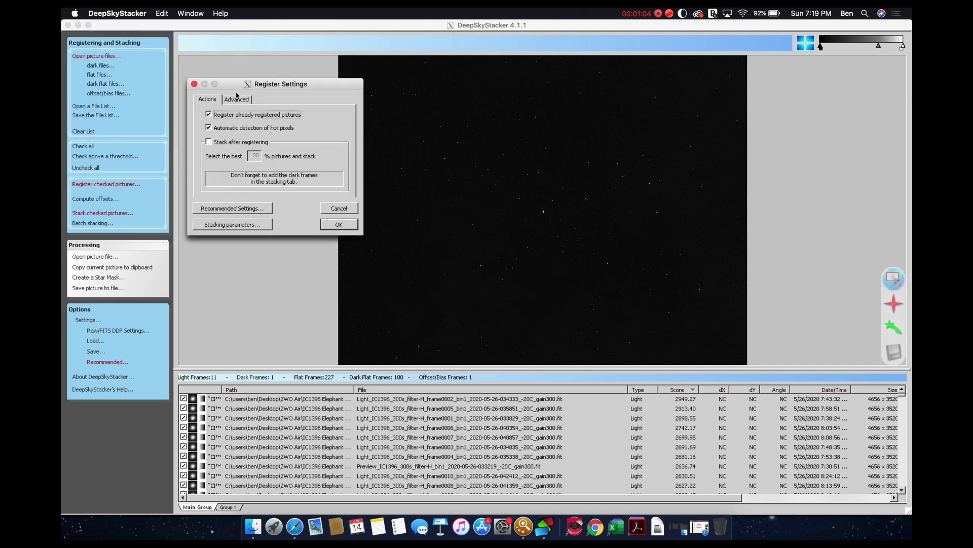
pyautogui.click(238, 99)
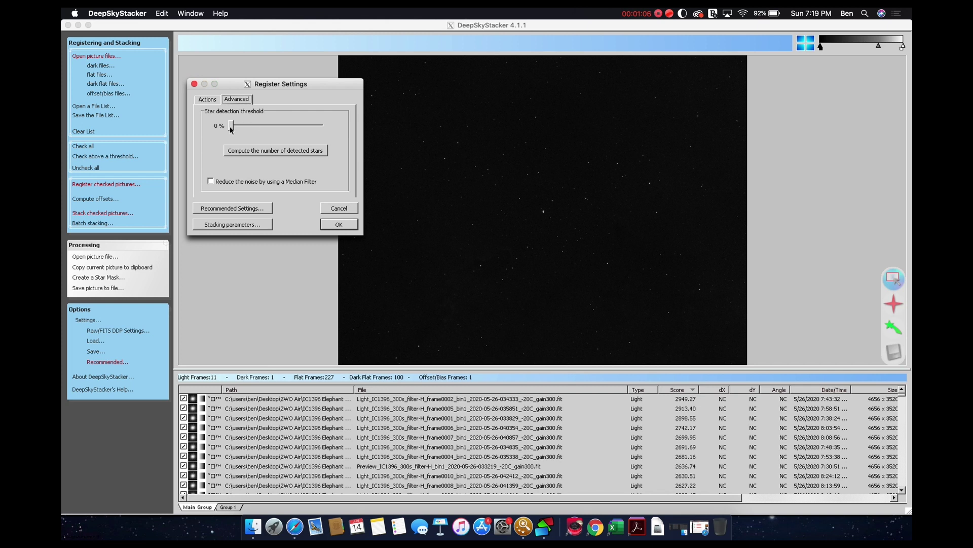
pyautogui.moveTo(231, 129); pyautogui.dragTo(298, 130)
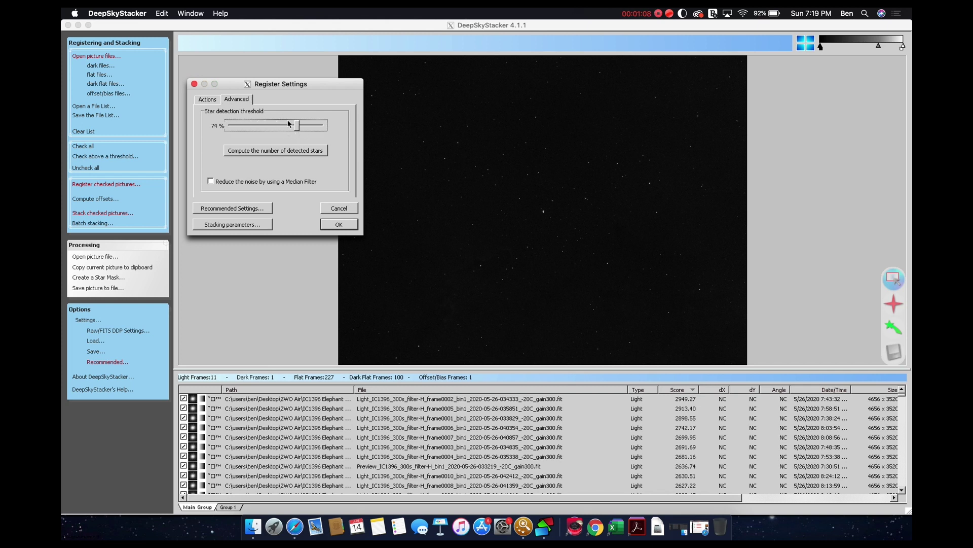
pyautogui.click(309, 129)
pyautogui.moveTo(302, 126); pyautogui.dragTo(162, 137)
pyautogui.click(306, 126)
pyautogui.click(275, 151)
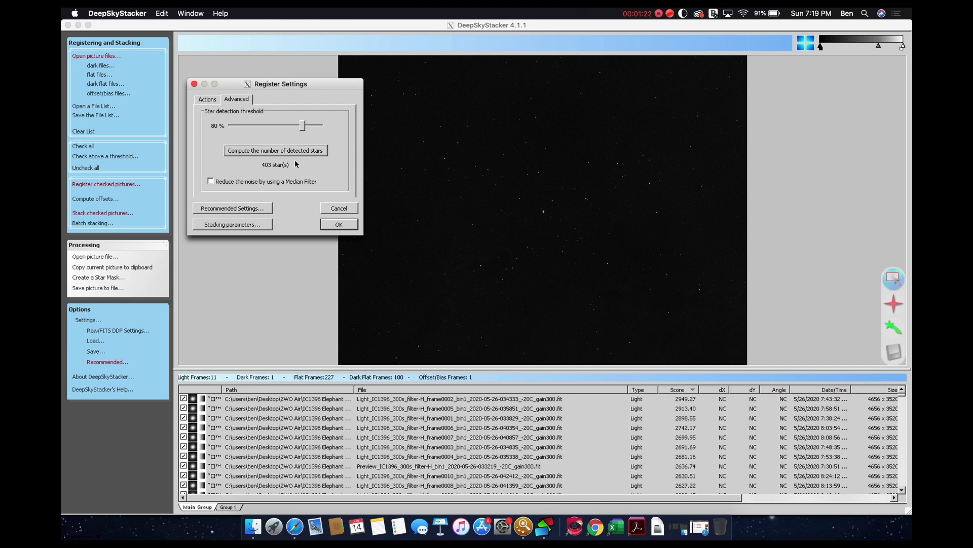
pyautogui.click(208, 99)
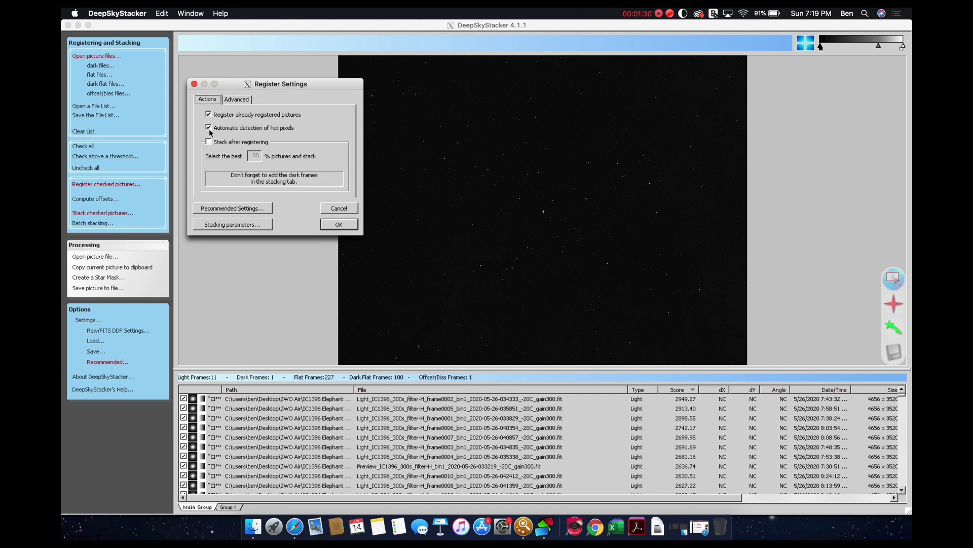
# Run registration, then preview frame0009 with the midtone lowered to reveal the nebula.
pyautogui.click(338, 224)
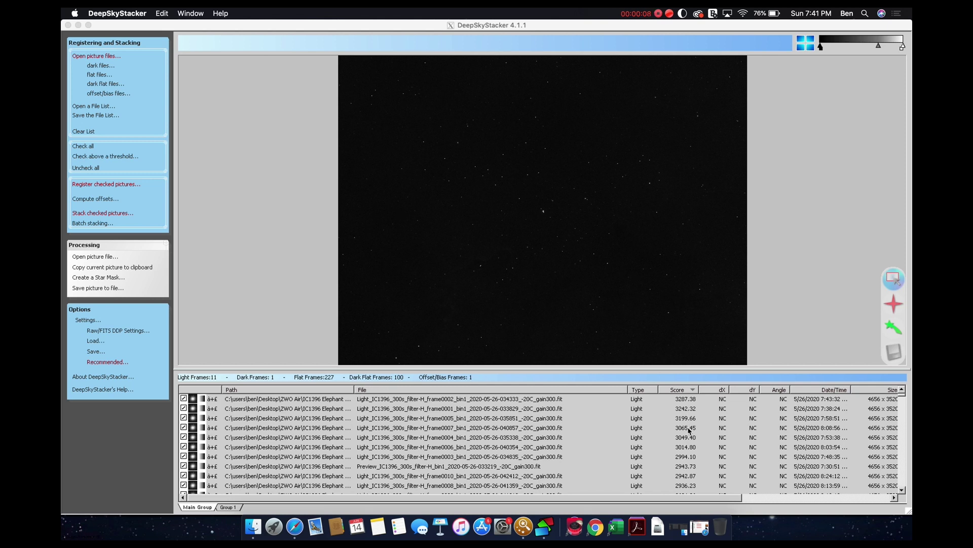
pyautogui.scroll(-2, 690, 431)
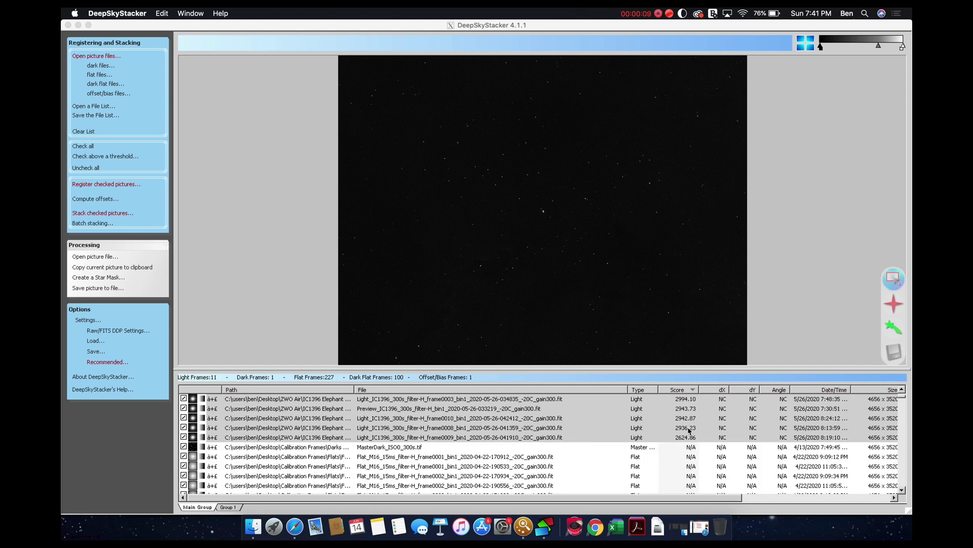
pyautogui.click(460, 441)
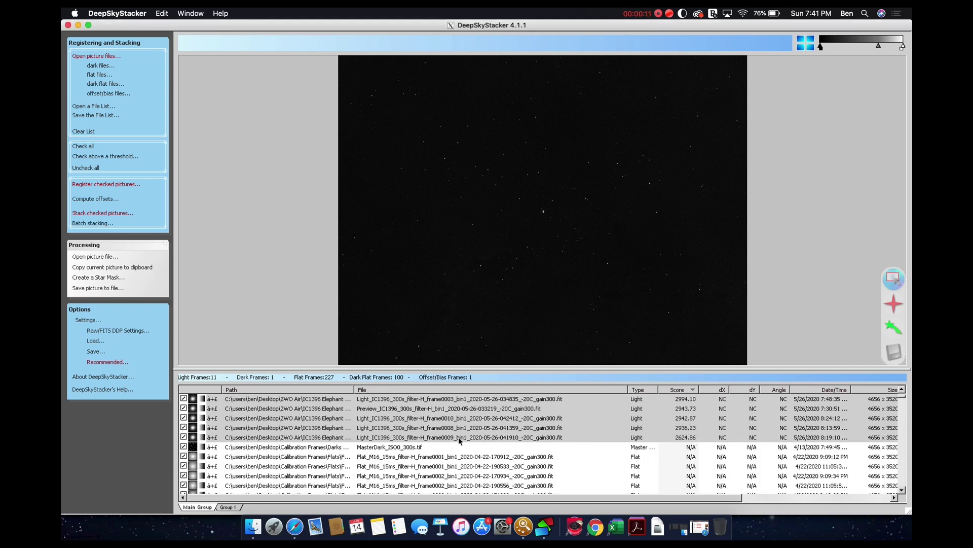
pyautogui.click(559, 439)
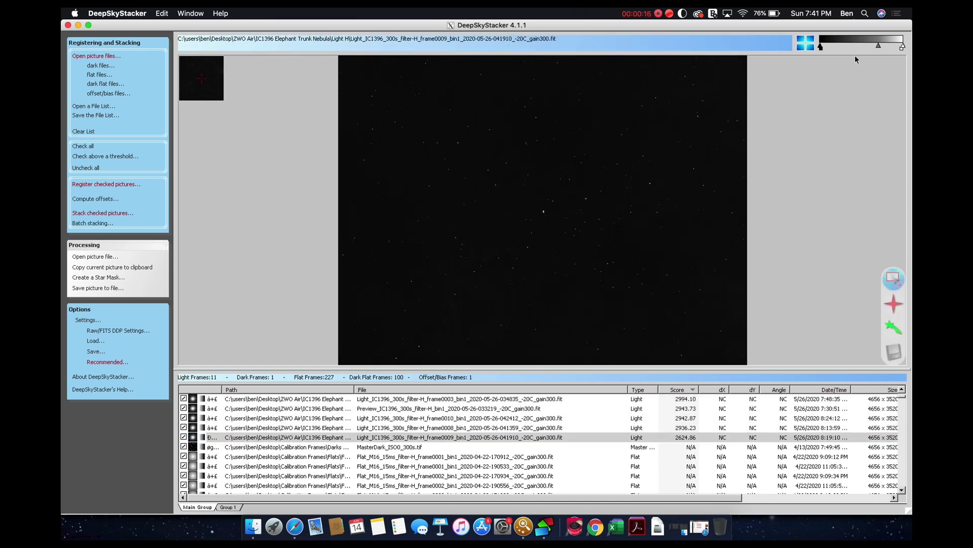
pyautogui.moveTo(879, 46); pyautogui.dragTo(847, 46)
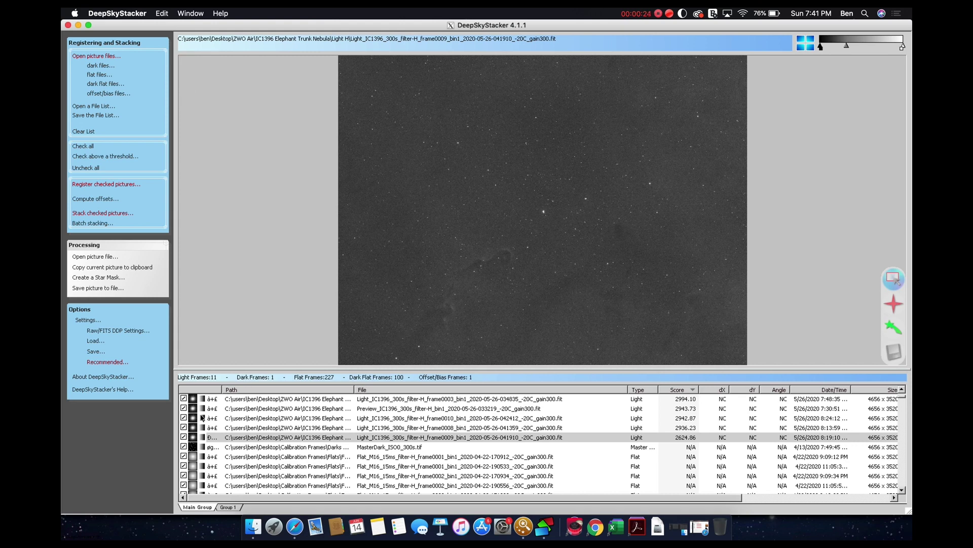
pyautogui.click(95, 156)
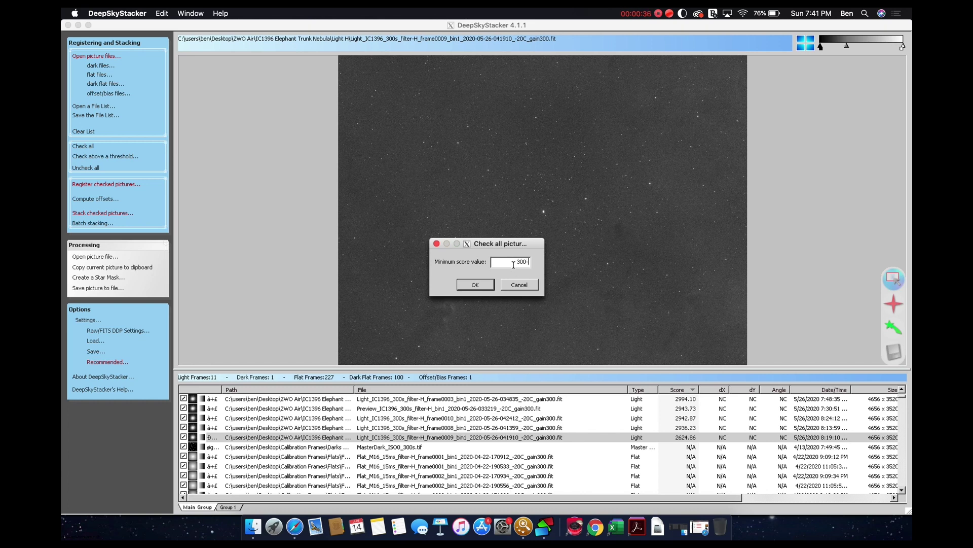
# Check the light frames scoring above 300, then preview frame0008.
pyautogui.click(519, 285)
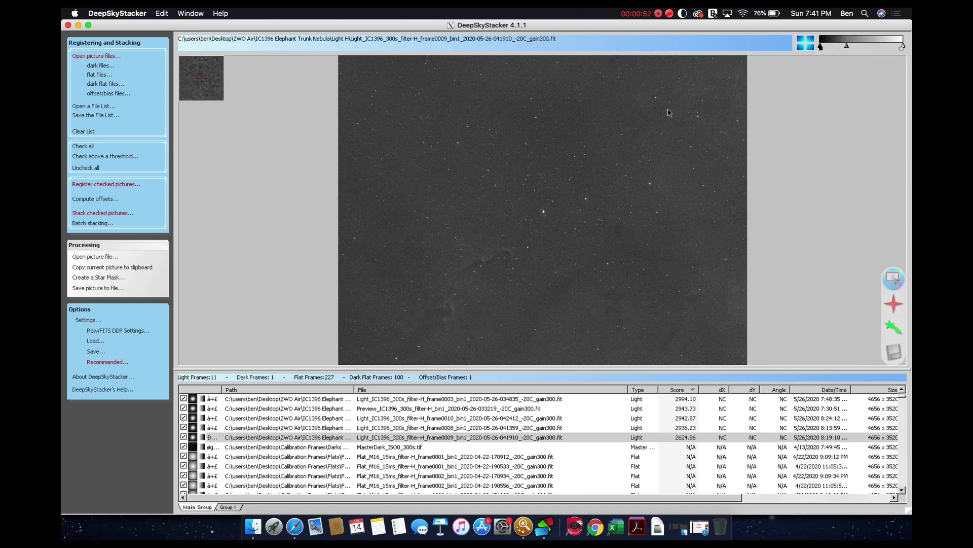
pyautogui.click(431, 428)
# Preview frame0010, the Preview_IC1396 frame and frame0003 in the viewer.
pyautogui.click(487, 419)
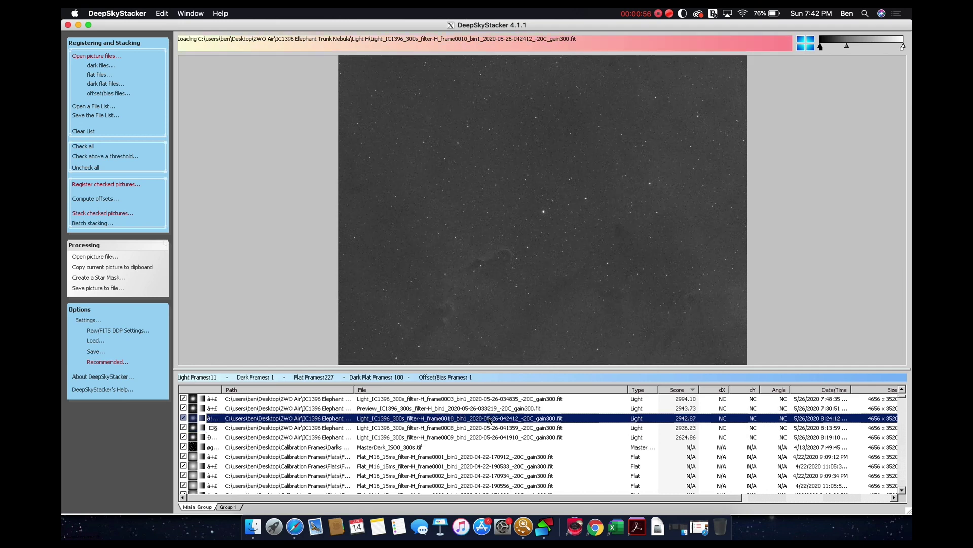
pyautogui.click(523, 409)
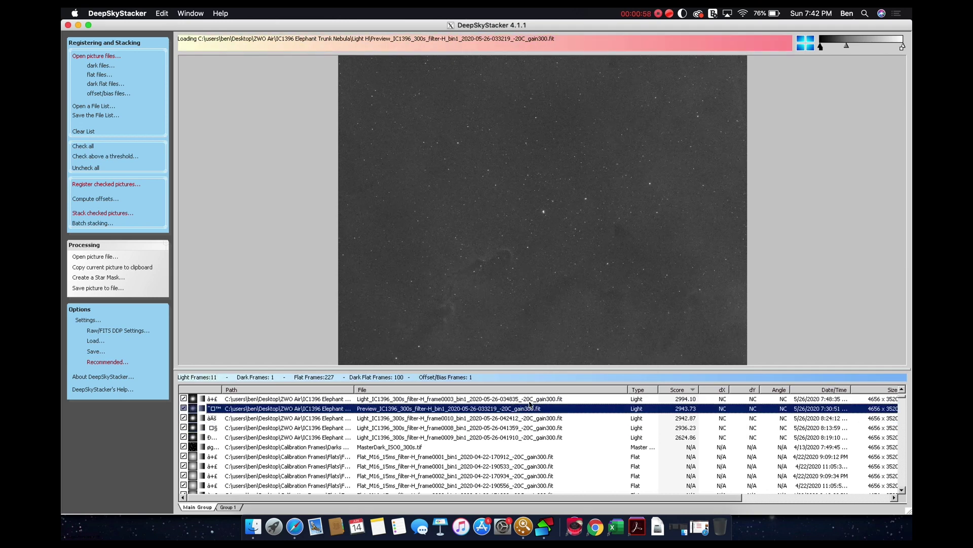
pyautogui.click(530, 400)
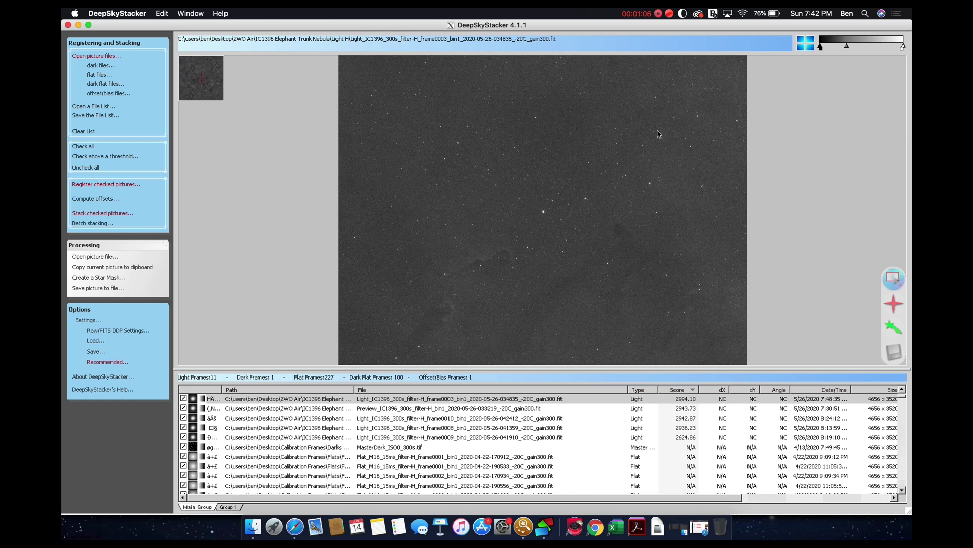
# Darken the preview midtones and lower the white point, then show the stacking steps for the 11 checked frames.
pyautogui.click(845, 47)
pyautogui.moveTo(845, 46)
pyautogui.mouseDown()
pyautogui.moveTo(887, 46)
pyautogui.moveTo(844, 47)
pyautogui.mouseUp()
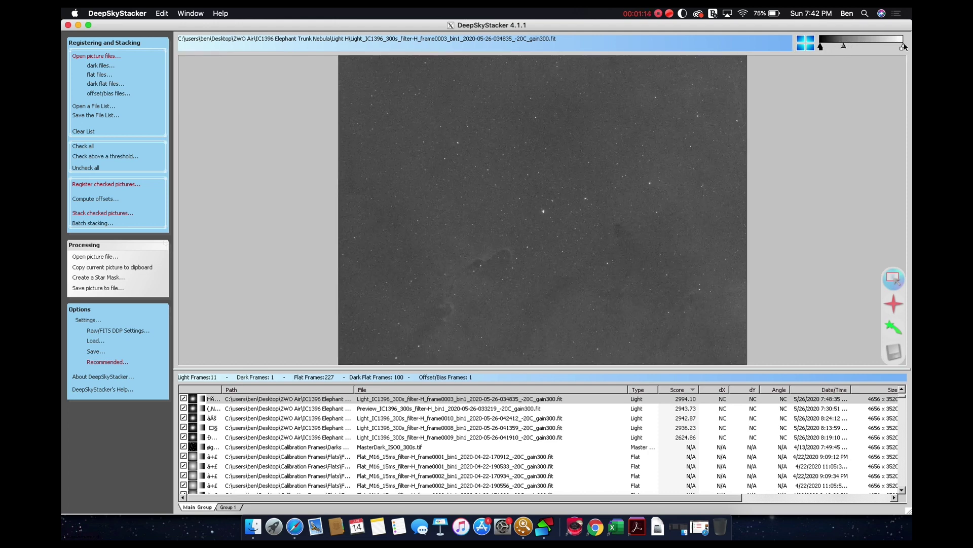
pyautogui.moveTo(902, 46); pyautogui.dragTo(891, 48)
pyautogui.click(111, 213)
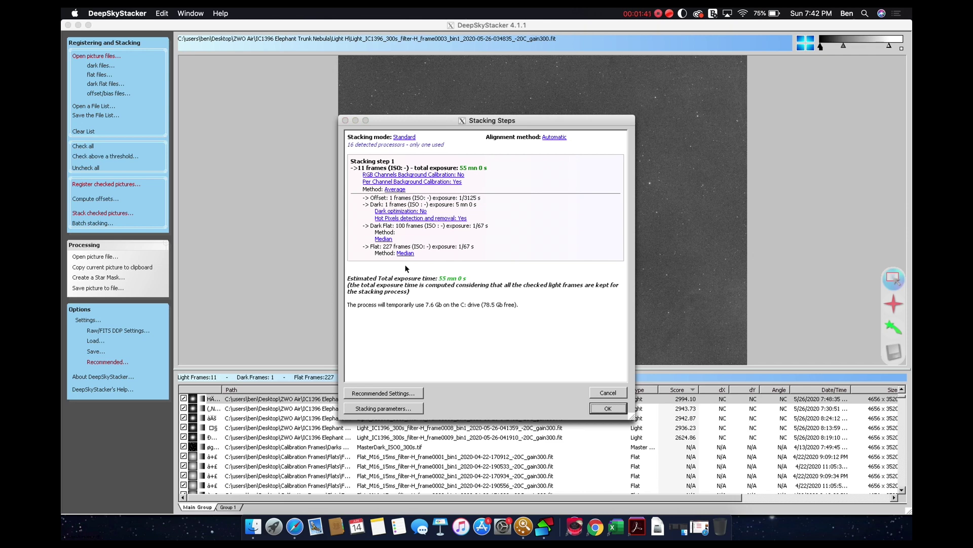
# Stack the 11 checked H-alpha frames into the 55-minute Autosave002.tif result.
pyautogui.click(607, 409)
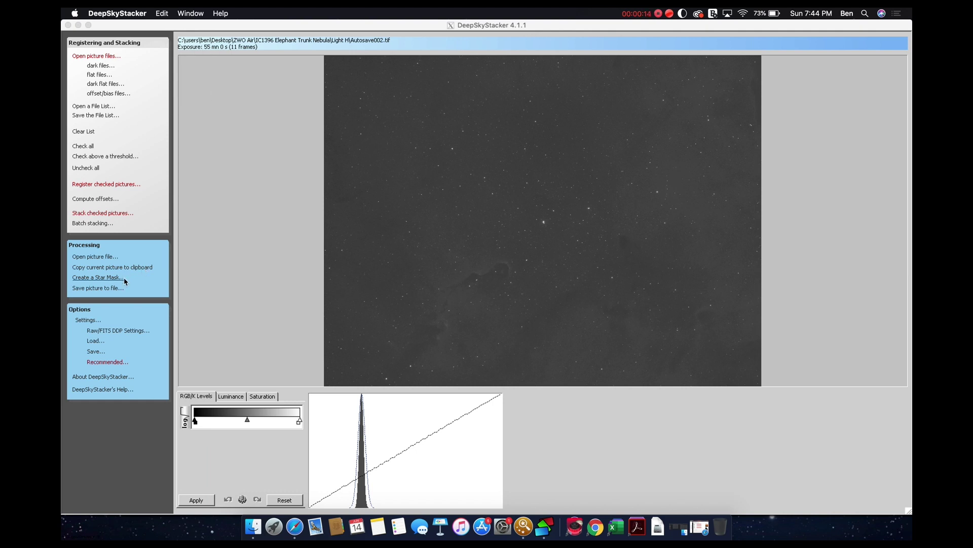
pyautogui.click(95, 289)
# Save the stack as '11X300S 300G H.tif' in ZWO Air > IC1396 Elephant Trunk Nebula.
pyautogui.click(96, 292)
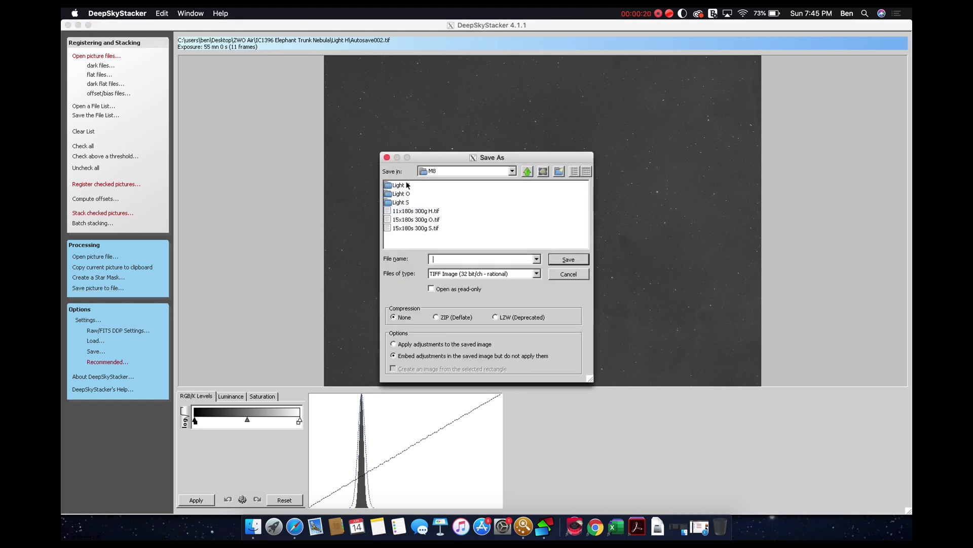
pyautogui.click(513, 171)
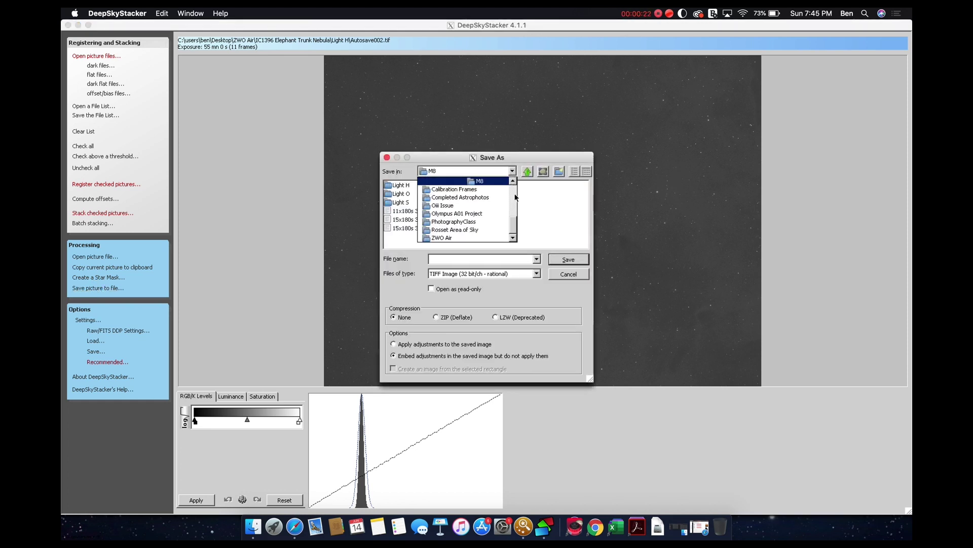
pyautogui.click(513, 218)
pyautogui.moveTo(513, 219); pyautogui.dragTo(512, 207)
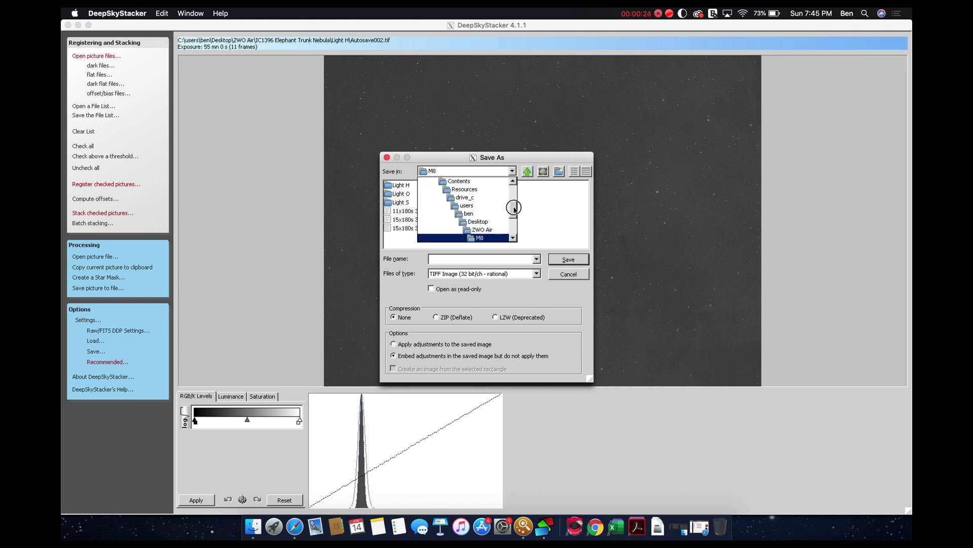
pyautogui.click(486, 230)
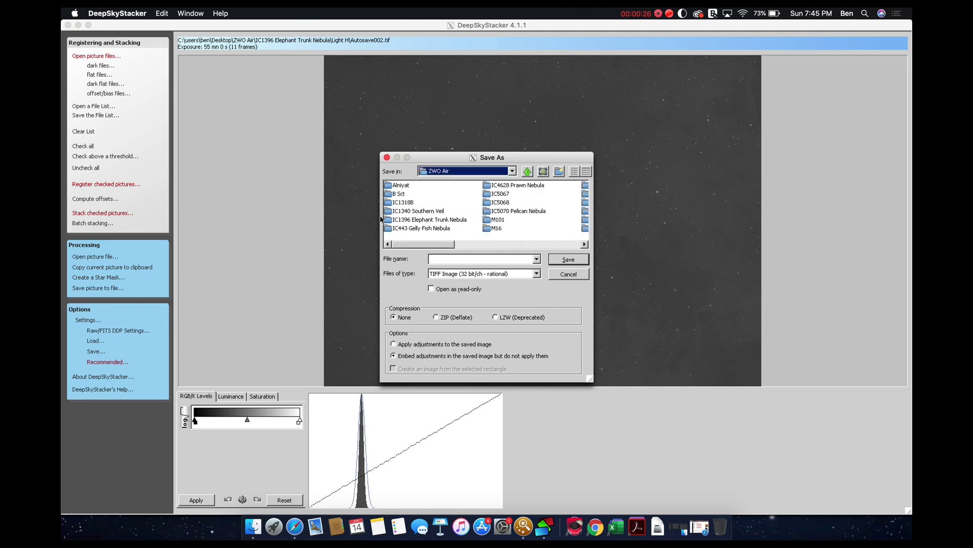
pyautogui.doubleClick(432, 219)
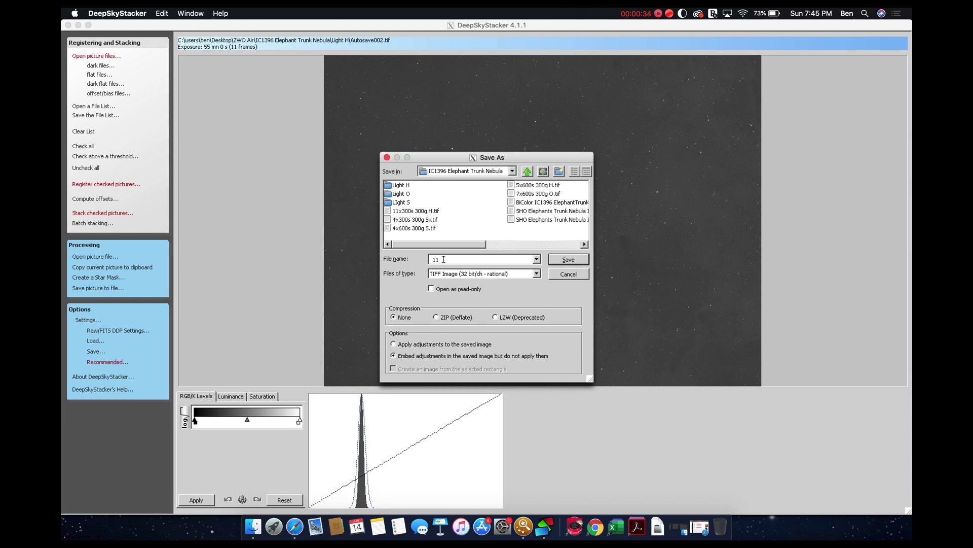
pyautogui.write('s 300G H')
pyautogui.press('Return')
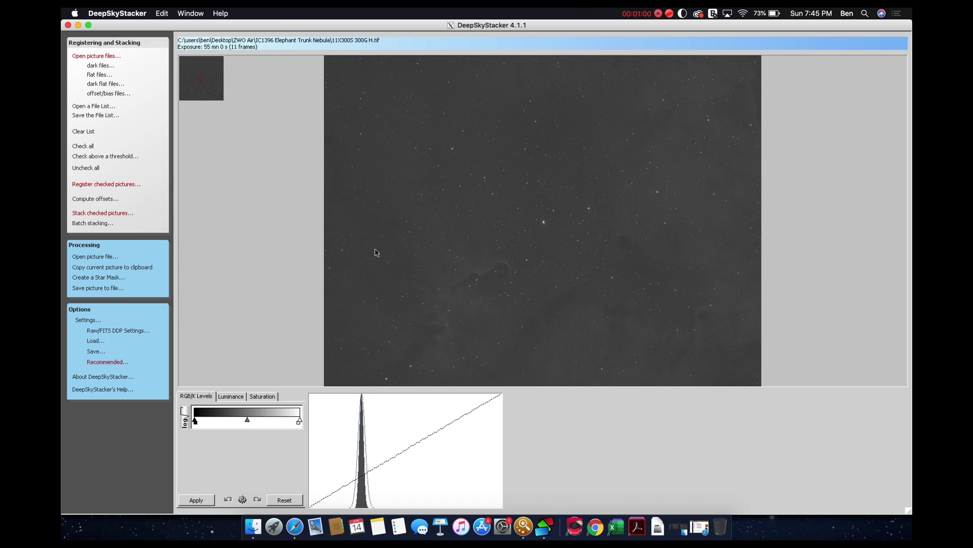
pyautogui.click(122, 186)
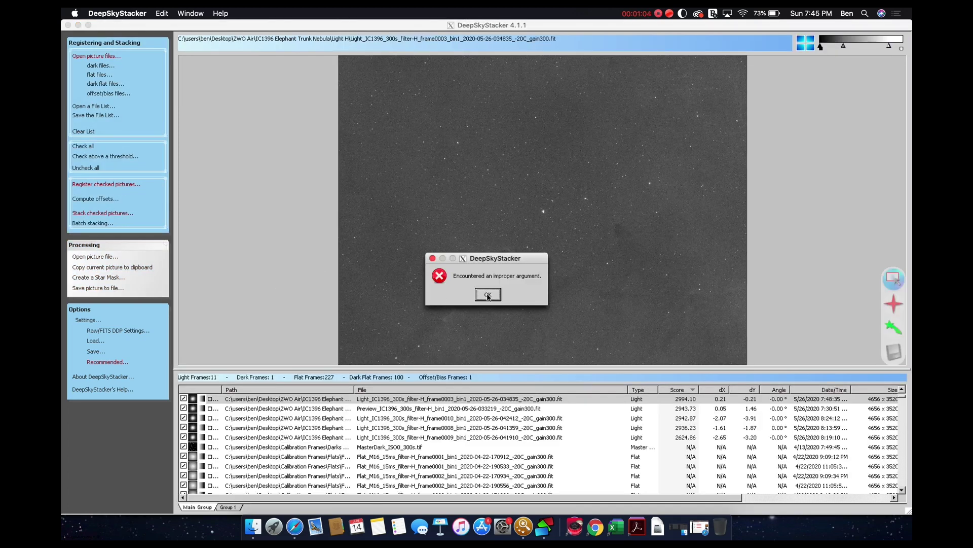
# Dismiss the improper-argument error and registration settings, then remove ten H-alpha lights from the list.
pyautogui.click(487, 296)
pyautogui.click(213, 151)
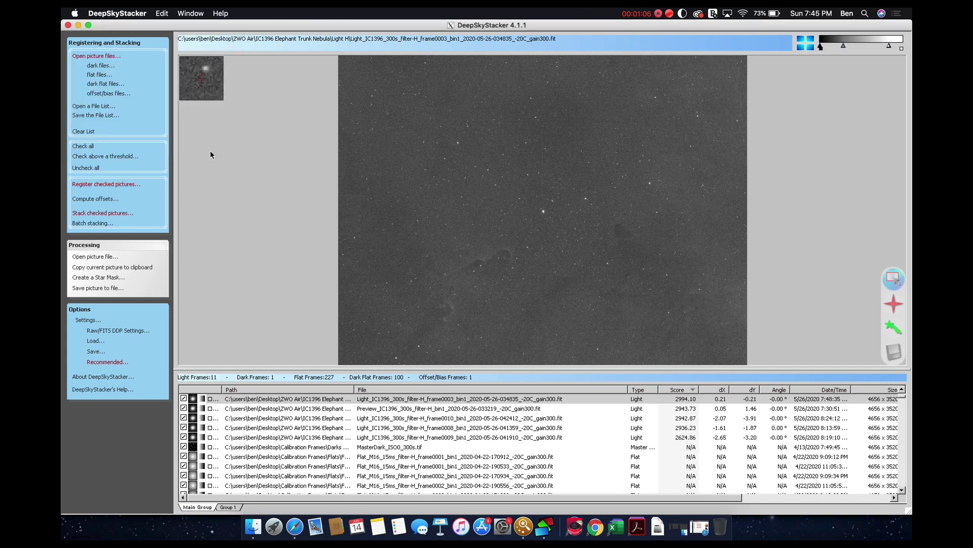
pyautogui.click(281, 438)
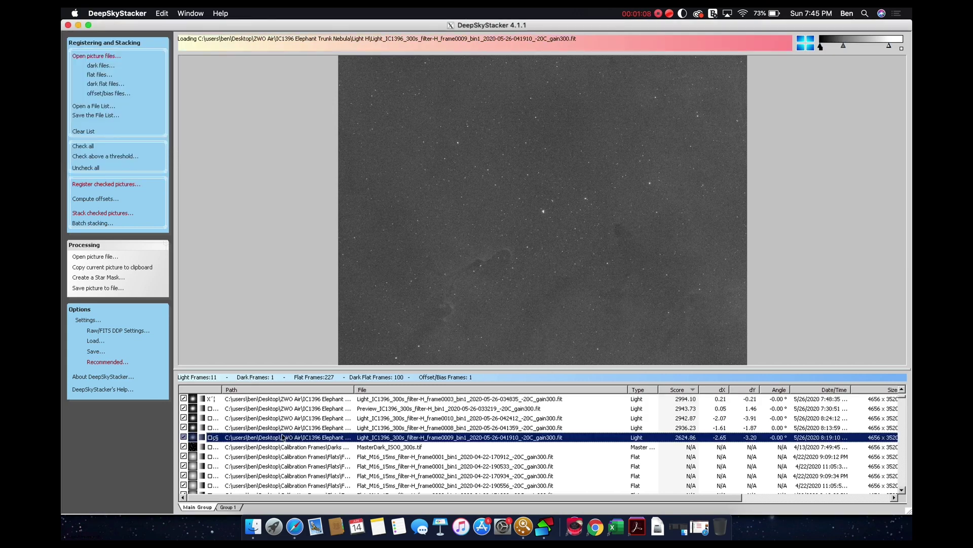
pyautogui.scroll(2, 353, 437)
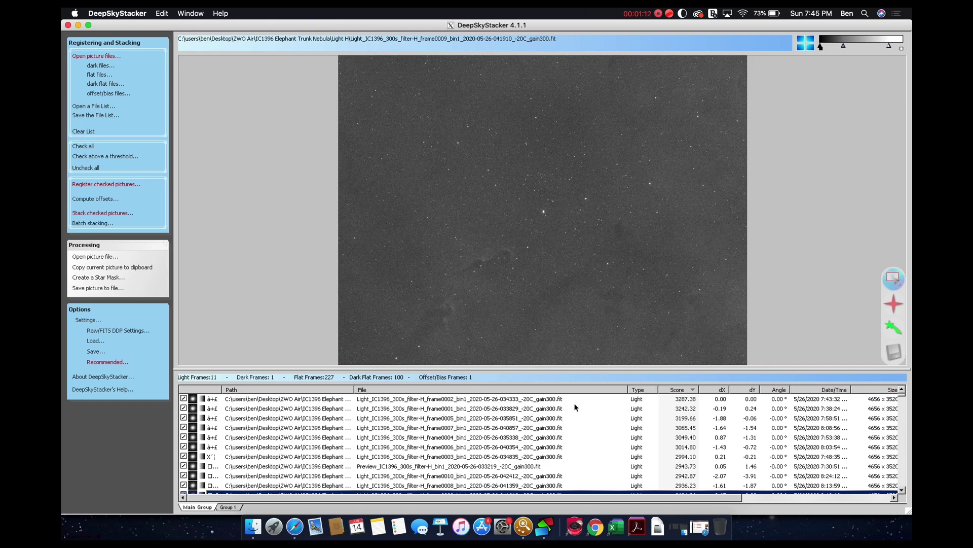
pyautogui.keyDown('shift'); pyautogui.click(552, 409); pyautogui.keyUp('shift')
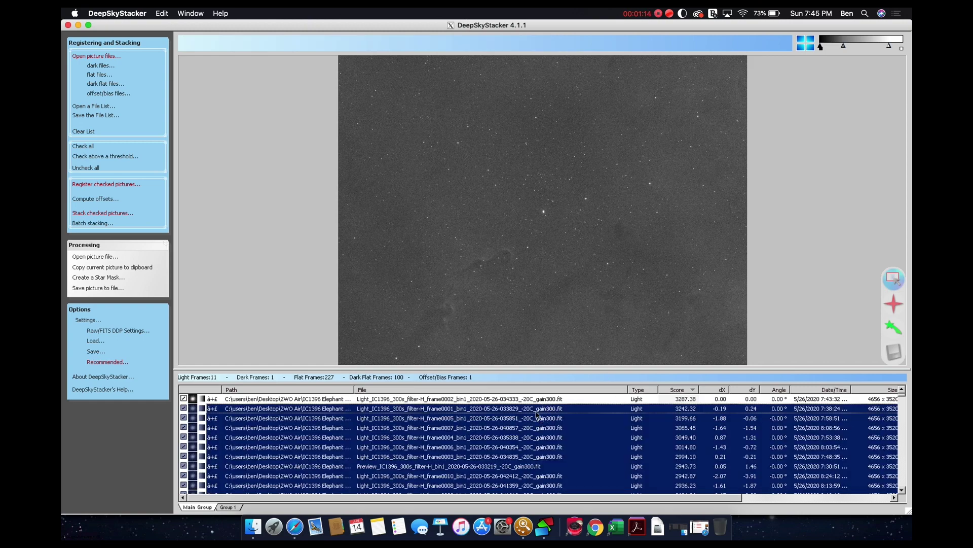
pyautogui.rightClick(535, 409)
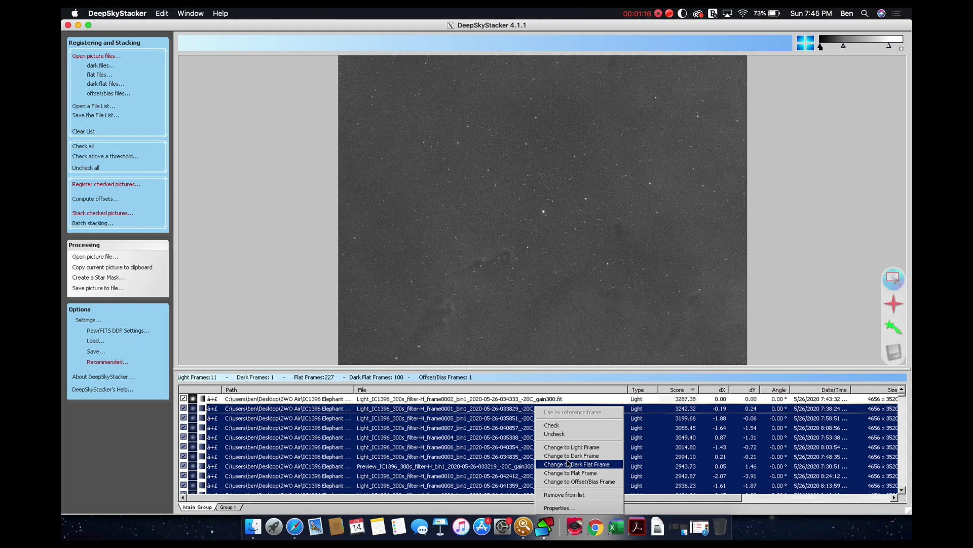
pyautogui.click(571, 495)
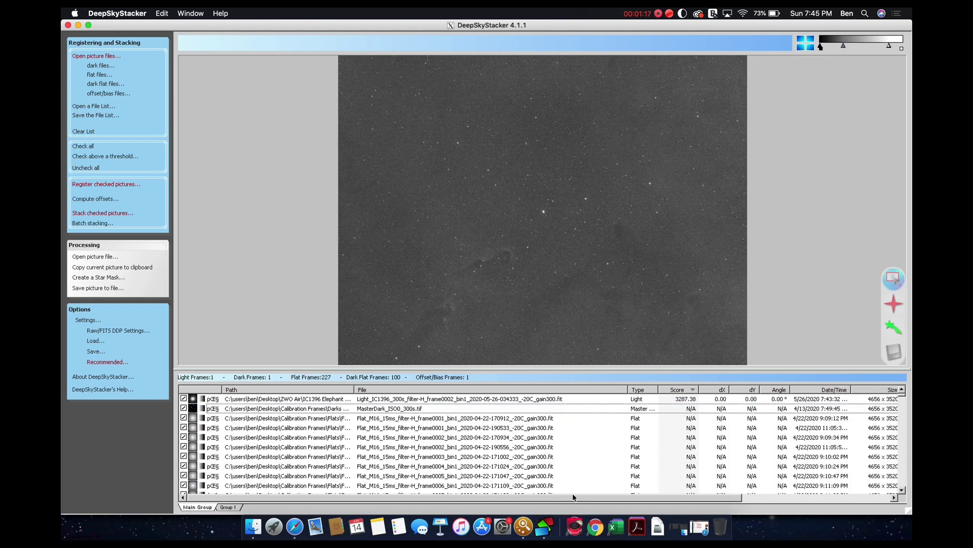
# Uncheck the remaining frame0002 light and set it as the reference frame.
pyautogui.click(276, 402)
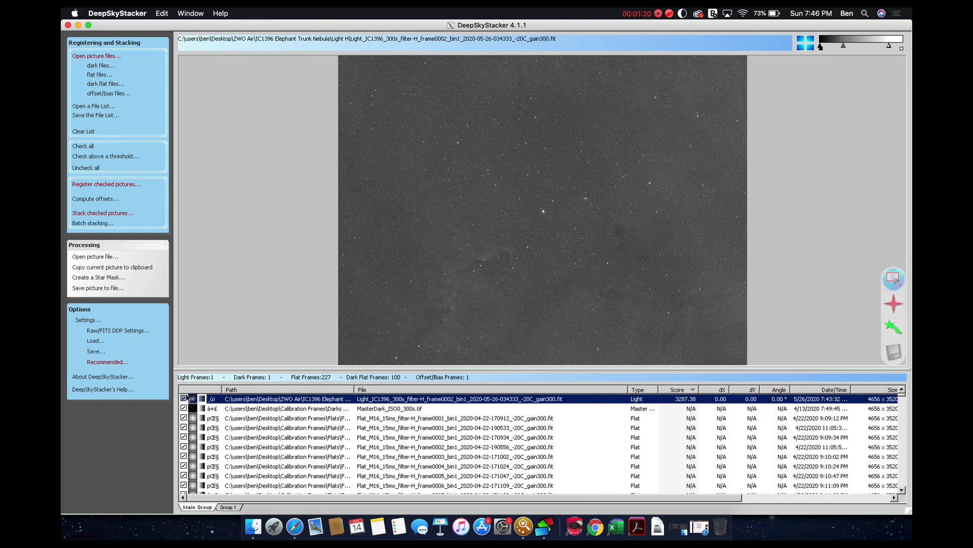
pyautogui.click(184, 398)
pyautogui.rightClick(257, 402)
pyautogui.click(286, 409)
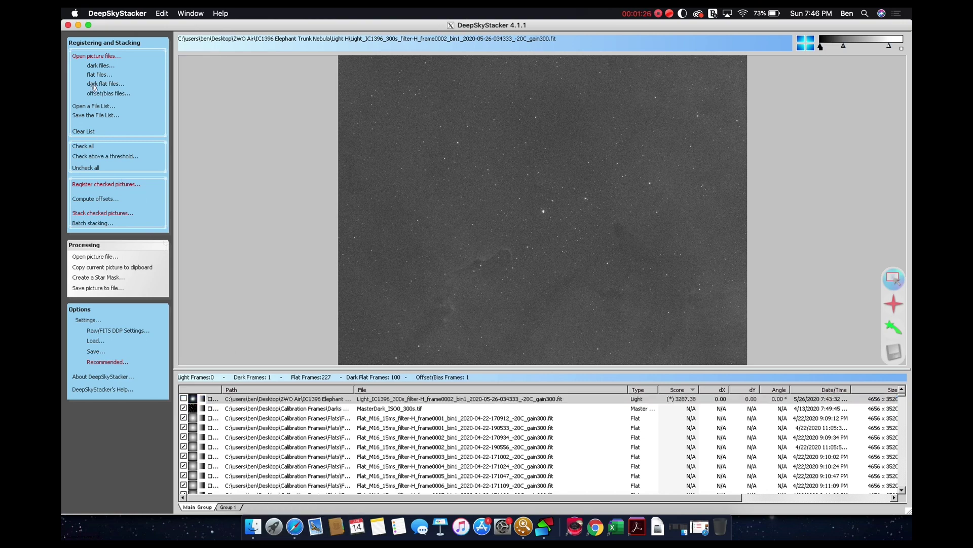
# Add the four filter-R sulfur light frames to the list.
pyautogui.click(105, 57)
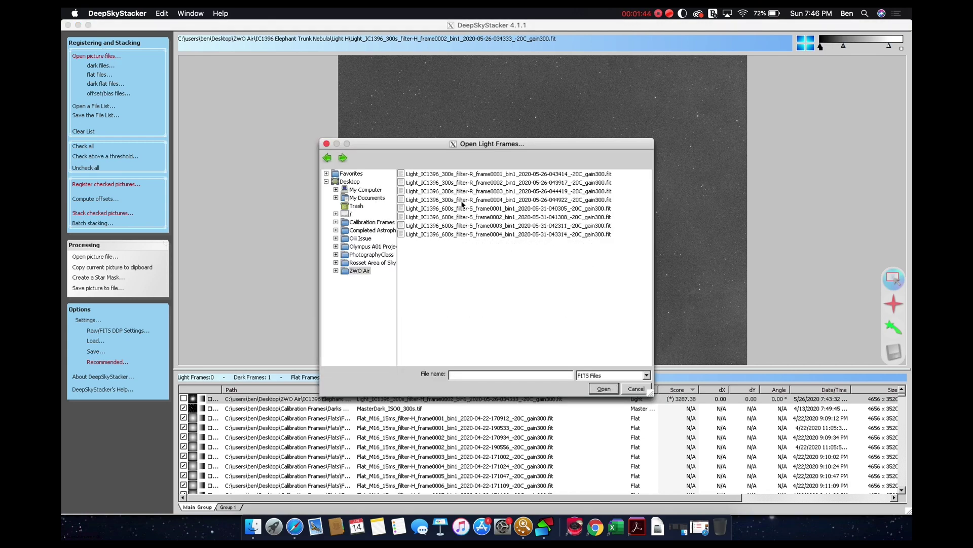
pyautogui.click(454, 199)
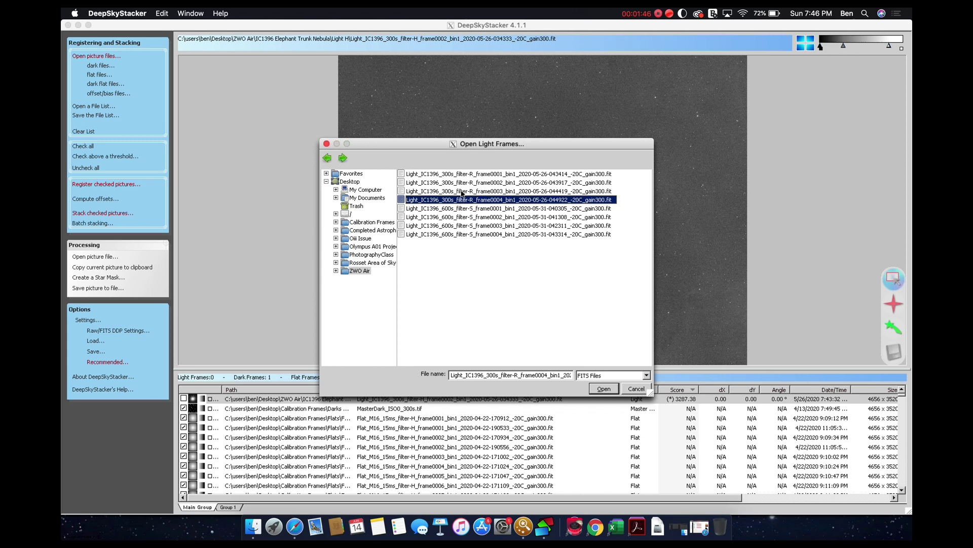
pyautogui.keyDown('shift'); pyautogui.click(486, 174); pyautogui.keyUp('shift')
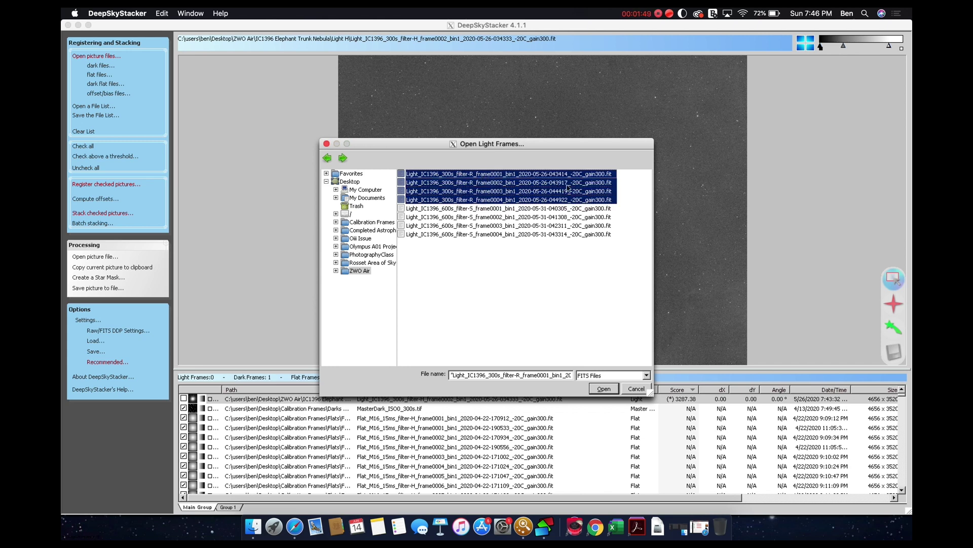
pyautogui.click(608, 387)
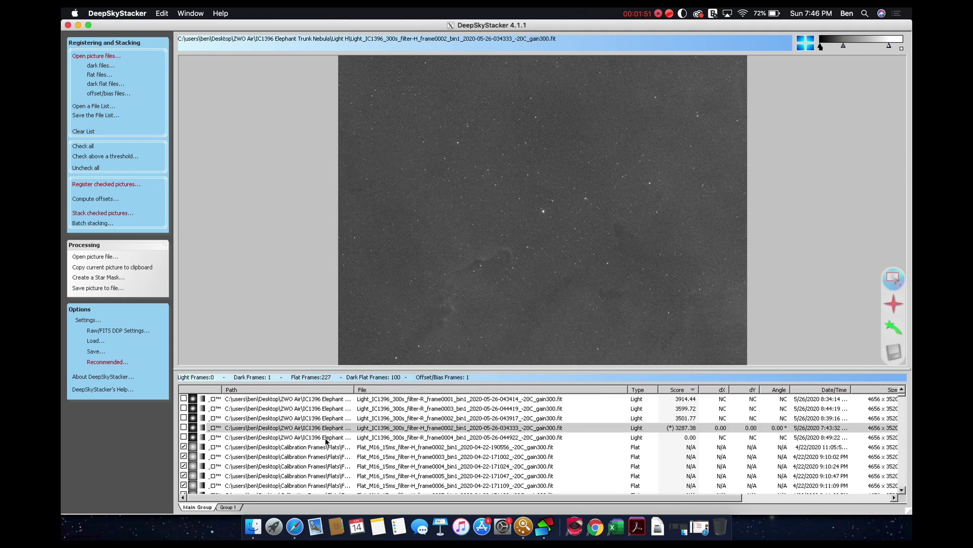
# Preview frames and check the top three filter-R frames.
pyautogui.click(281, 409)
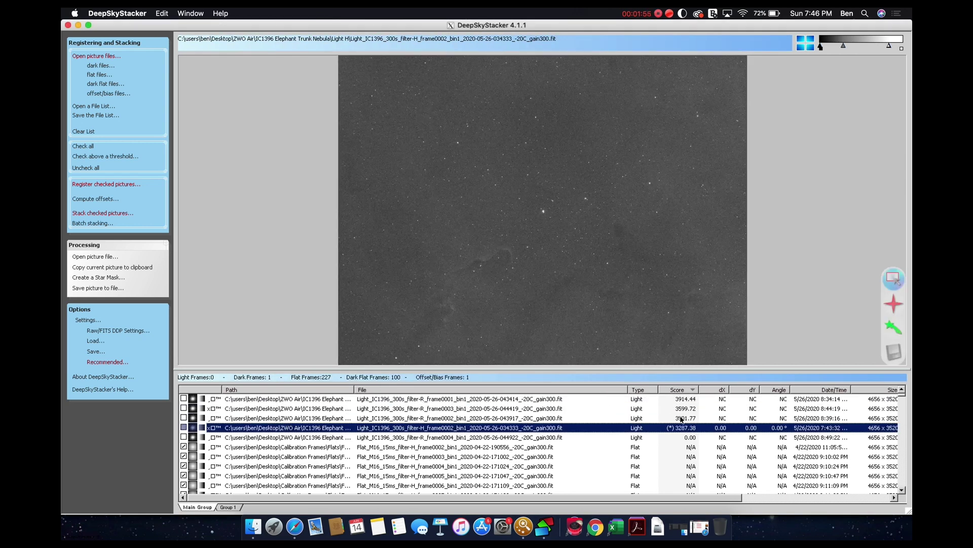
pyautogui.click(683, 419)
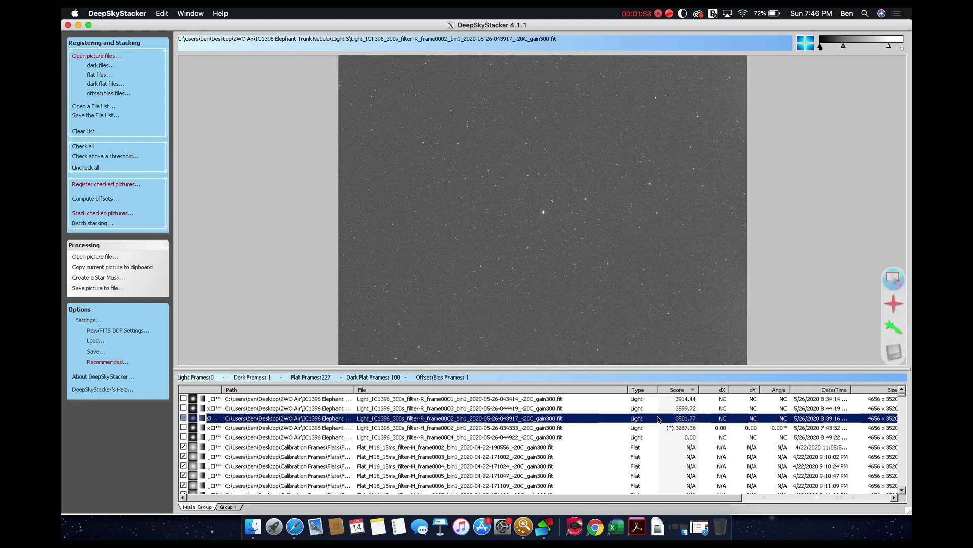
pyautogui.keyDown('shift'); pyautogui.click(686, 400); pyautogui.keyUp('shift')
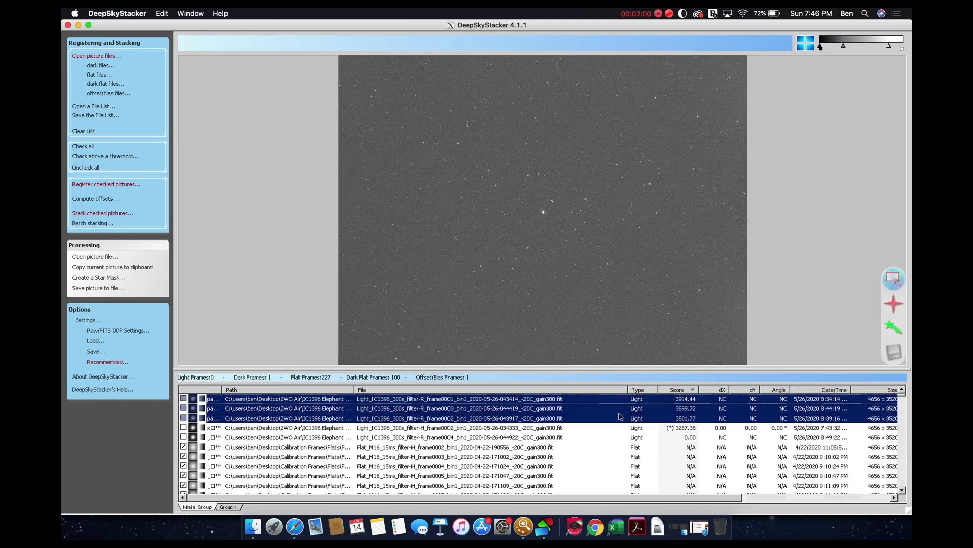
pyautogui.rightClick(265, 408)
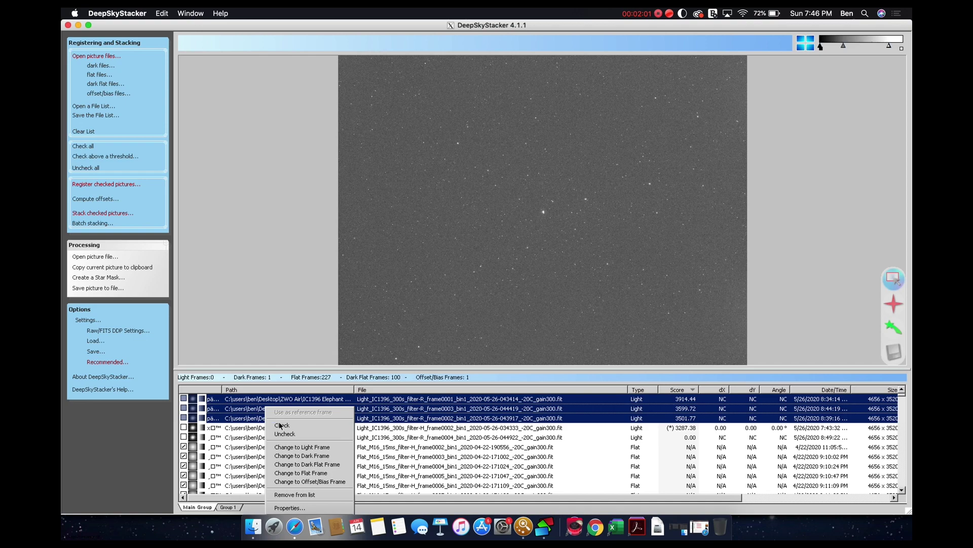
pyautogui.click(282, 425)
# Check filter-R frame0004, make it the reference frame, and reach the Register Settings dialog.
pyautogui.click(252, 439)
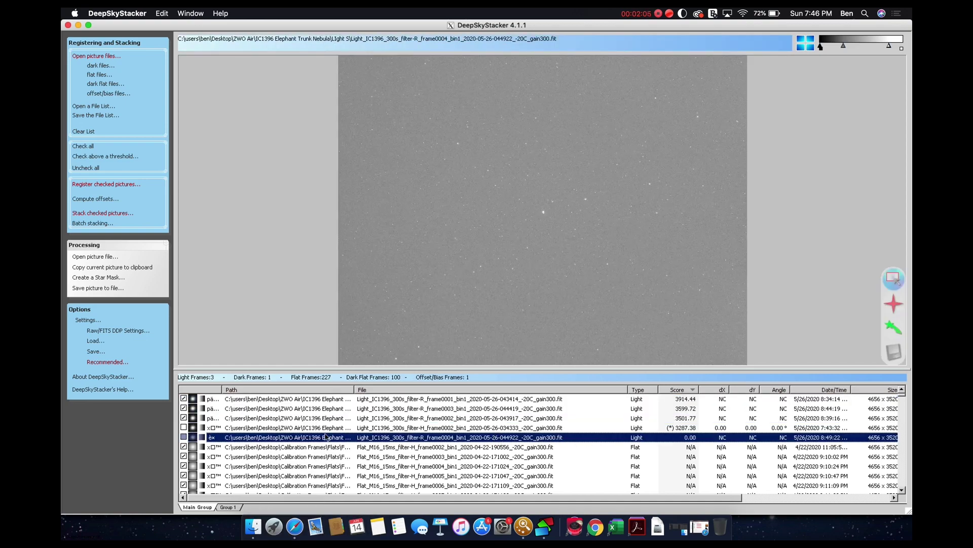
pyautogui.click(184, 437)
pyautogui.rightClick(254, 439)
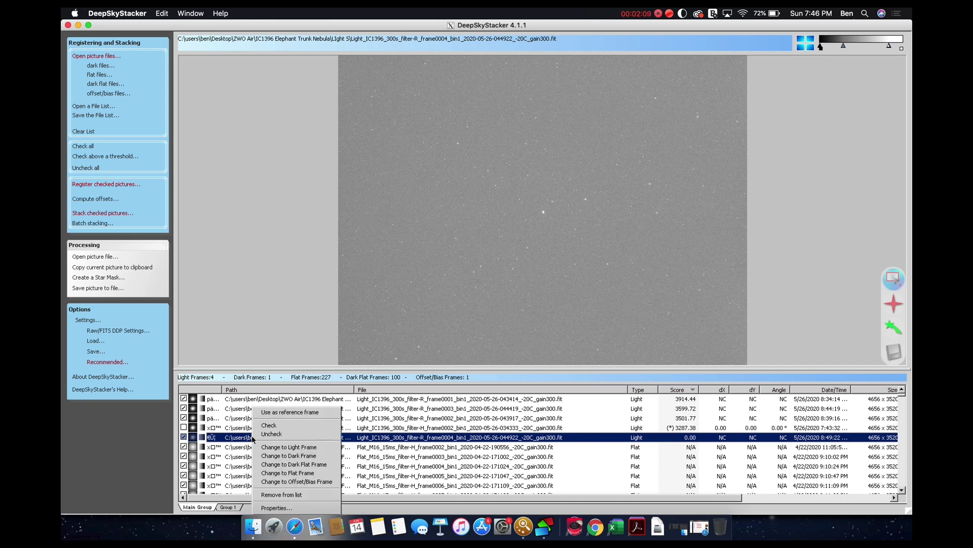
pyautogui.click(273, 425)
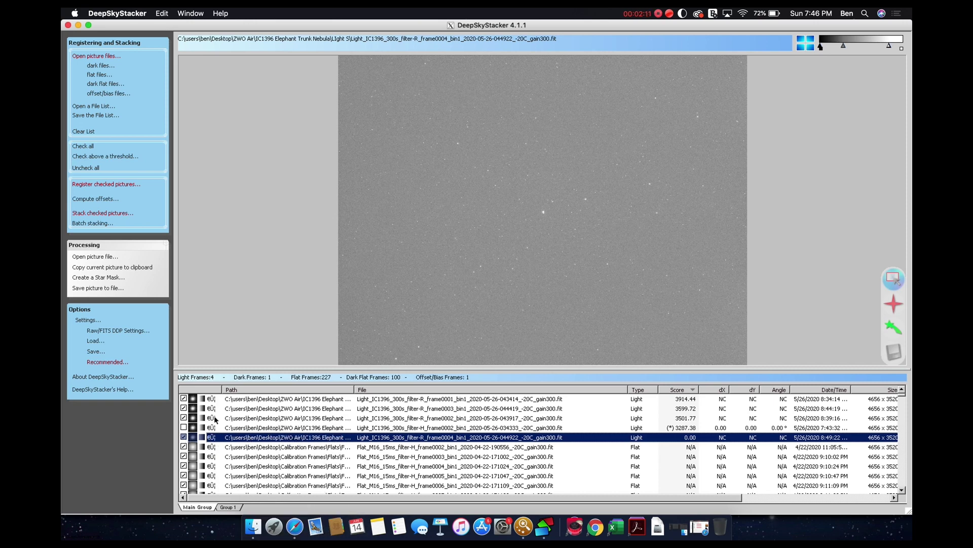
pyautogui.click(96, 184)
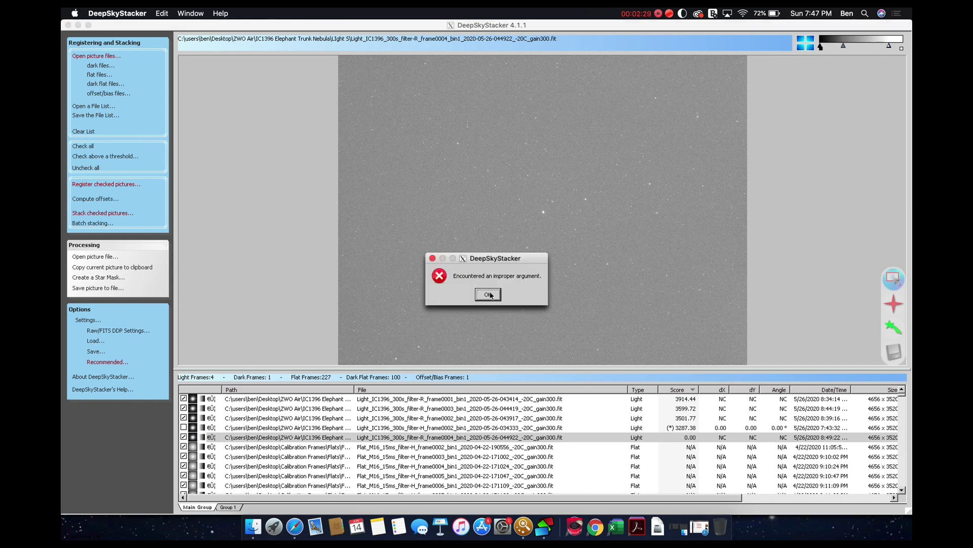
pyautogui.click(488, 294)
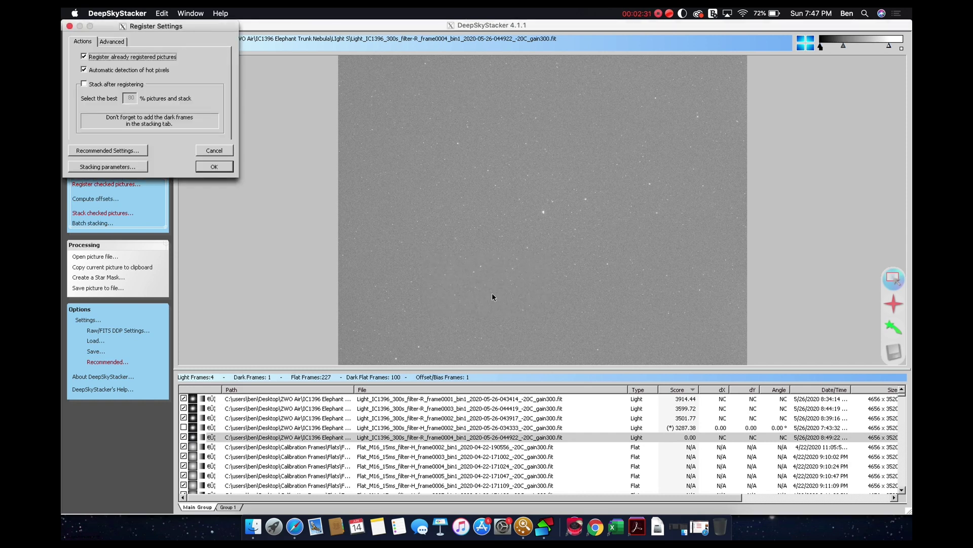